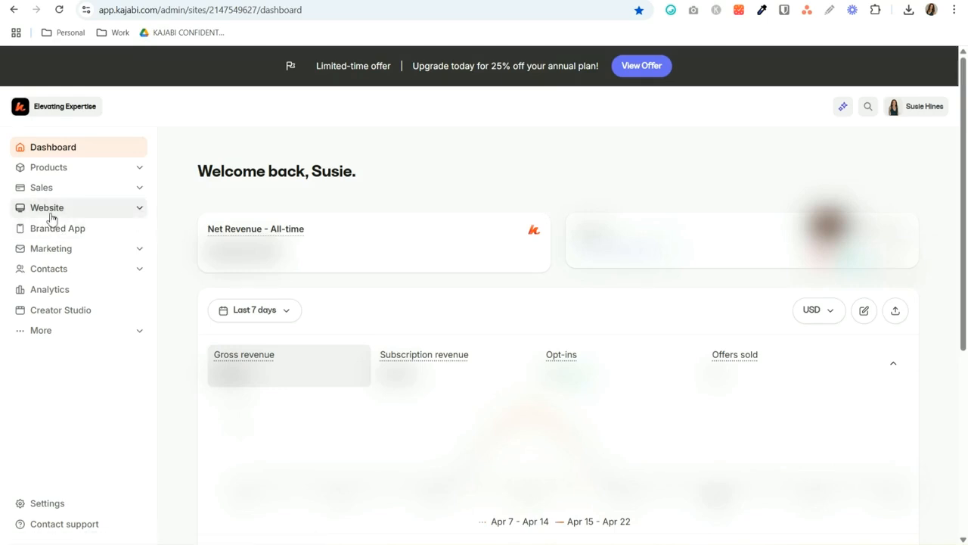
- Open the website's Design page and go to the Template Store
click(84, 213)
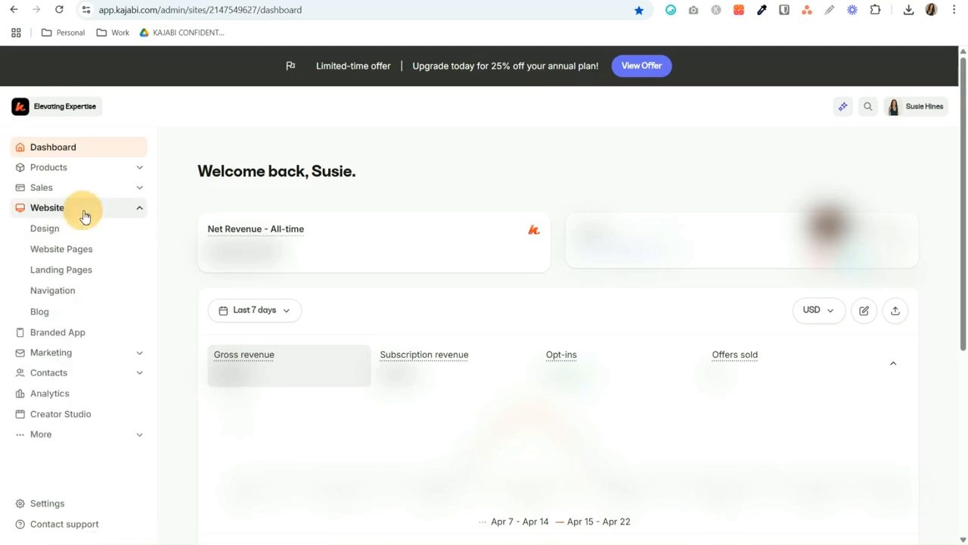
click(111, 260)
click(49, 234)
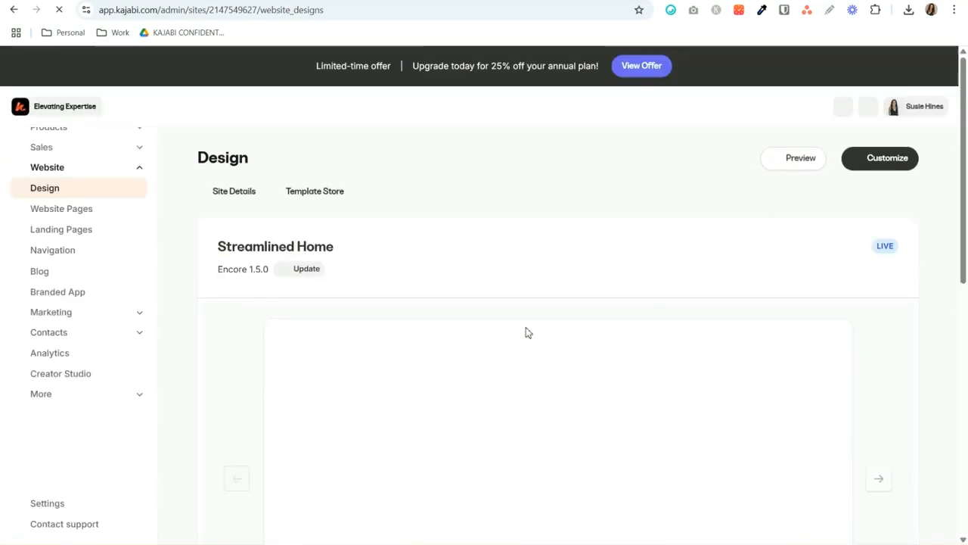
click(307, 190)
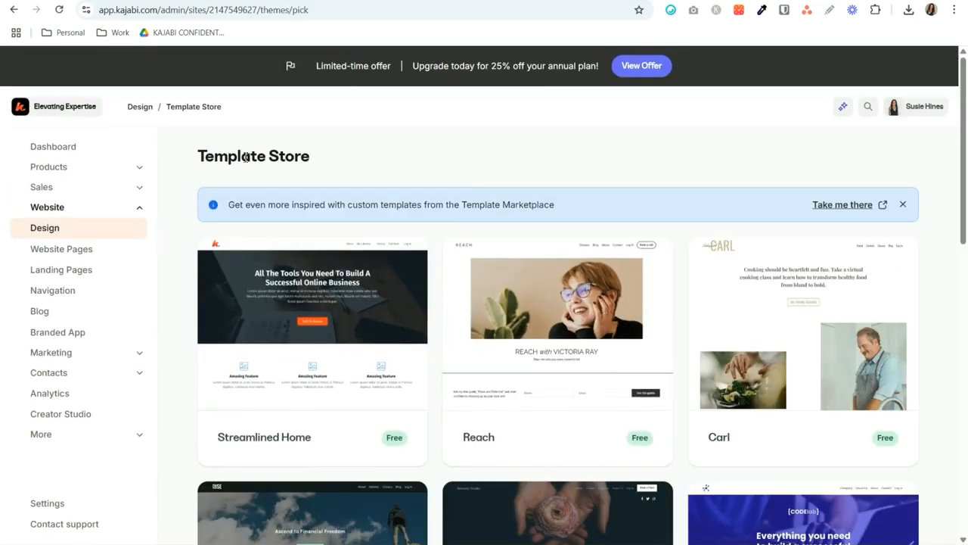
- Look through the free website templates, preview the Taylor theme and add it to the saved templates
scroll(431, 184, down, 3)
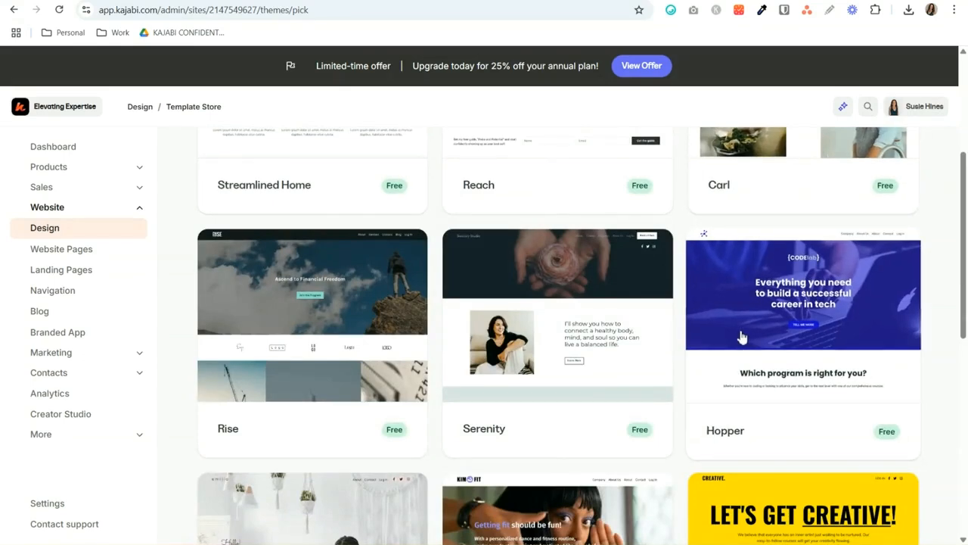
scroll(737, 337, down, 3)
scroll(738, 337, down, 2)
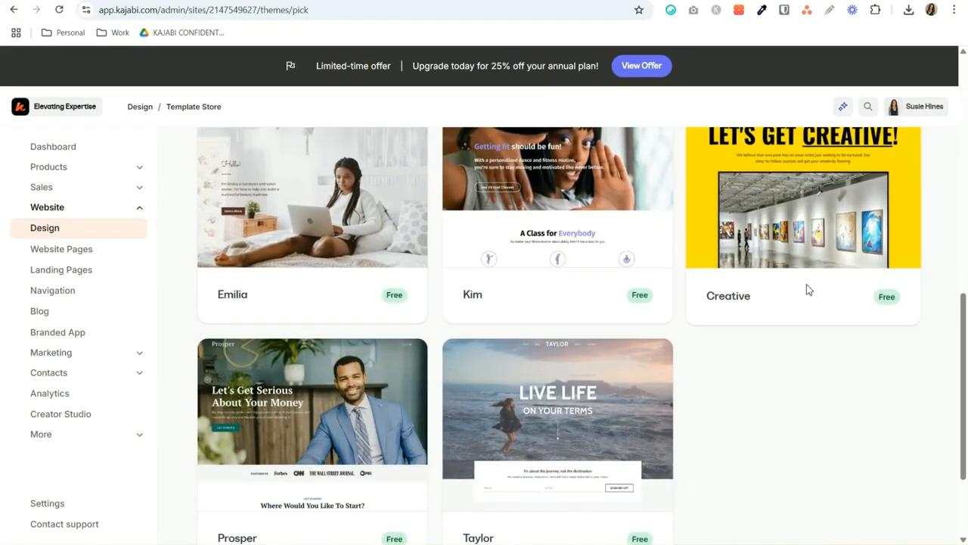
scroll(806, 289, down, 2)
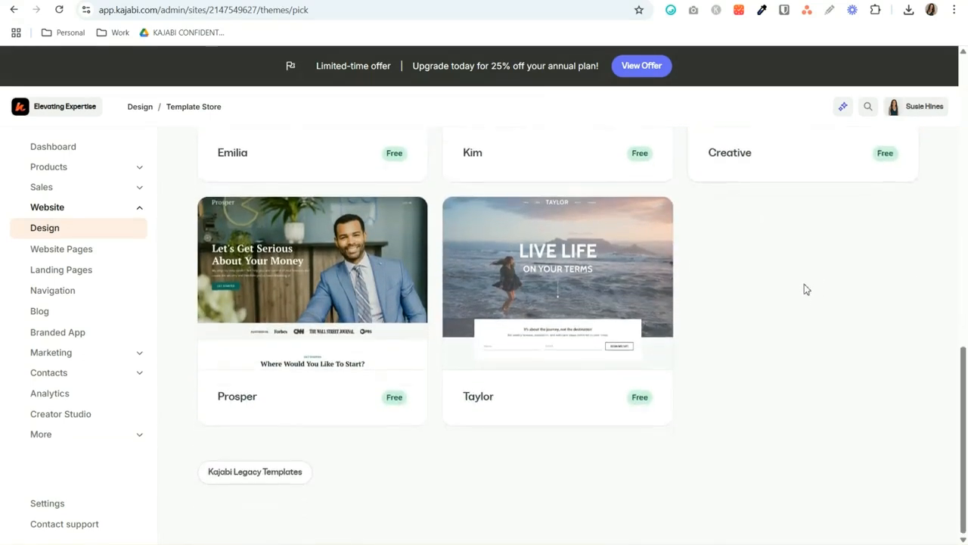
click(557, 277)
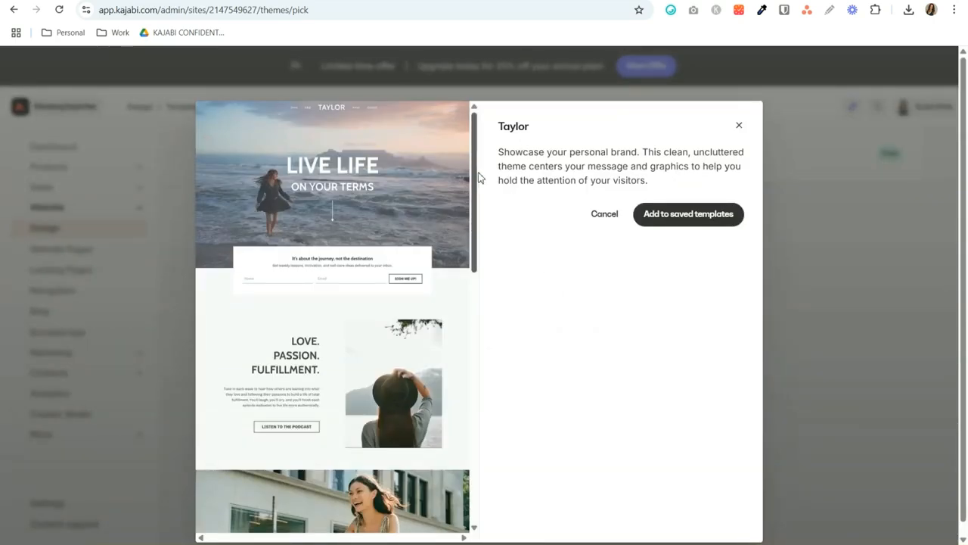
drag(478, 177, 419, 98)
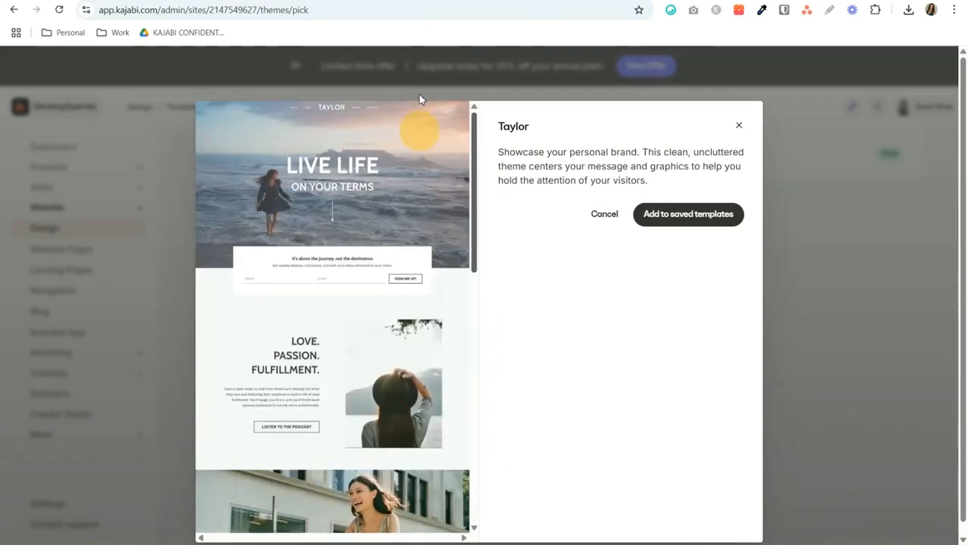
click(684, 217)
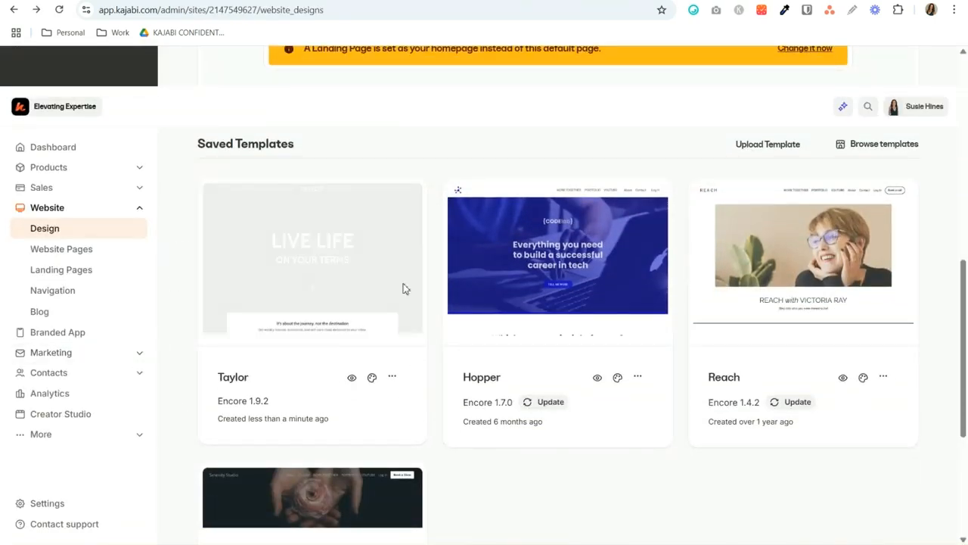
- Open the saved Taylor template for customizing and switch the editor to the About page
mouse_move(305, 286)
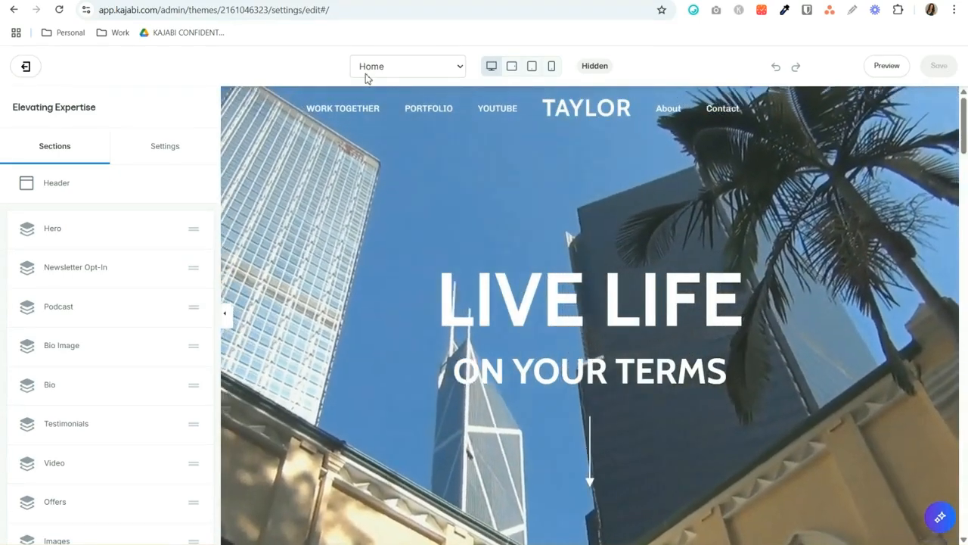
click(451, 67)
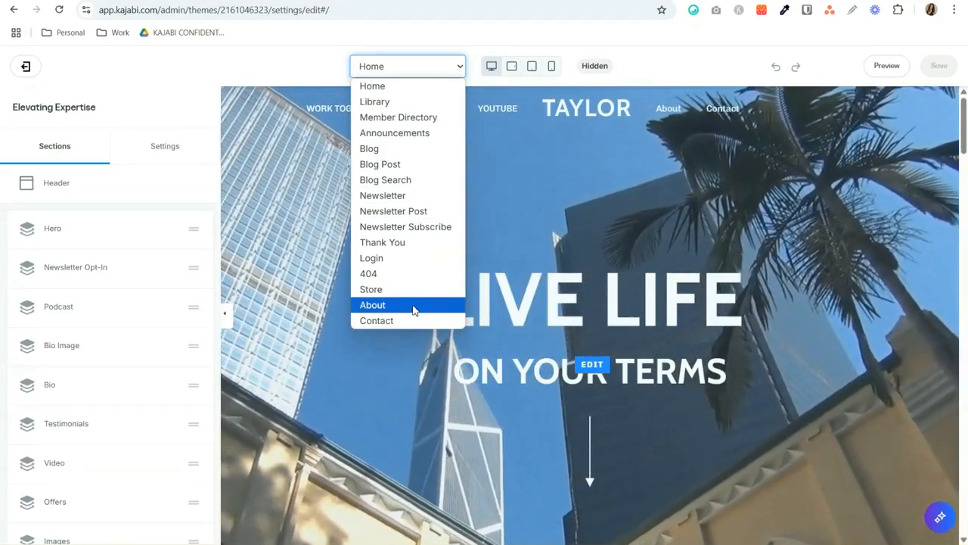
scroll(912, 251, down, 15)
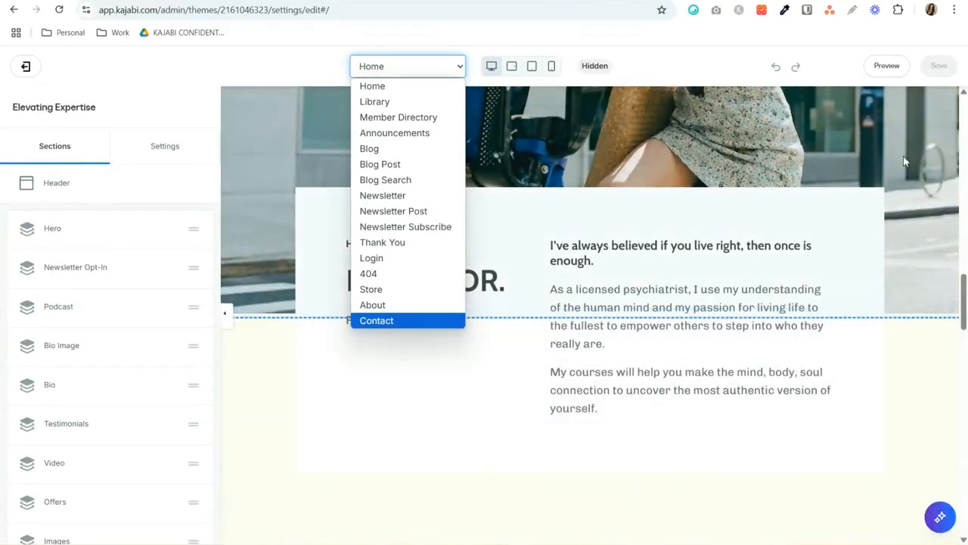
click(428, 304)
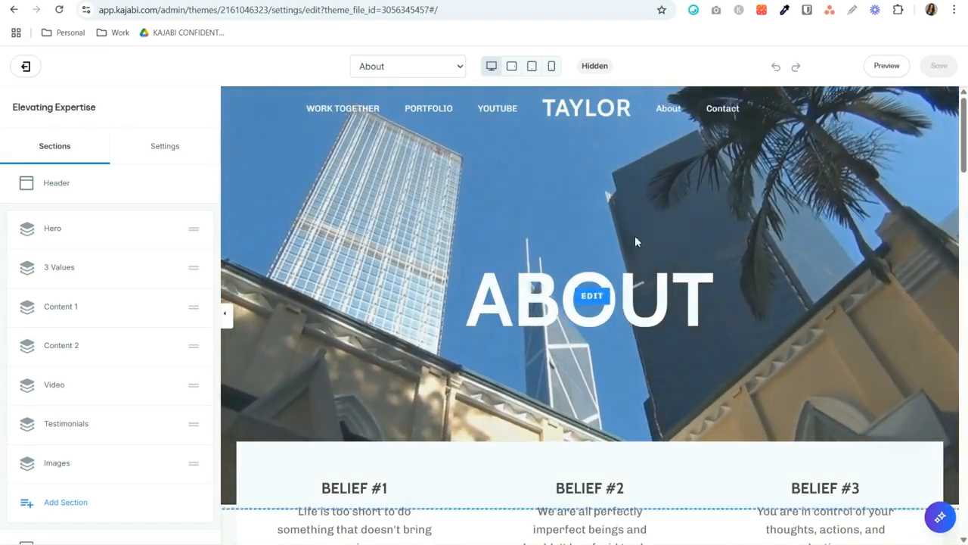
- Replace the whole BELIEF #1 text block on the About page with "change the text"
scroll(709, 357, down, 4)
scroll(709, 359, down, 3)
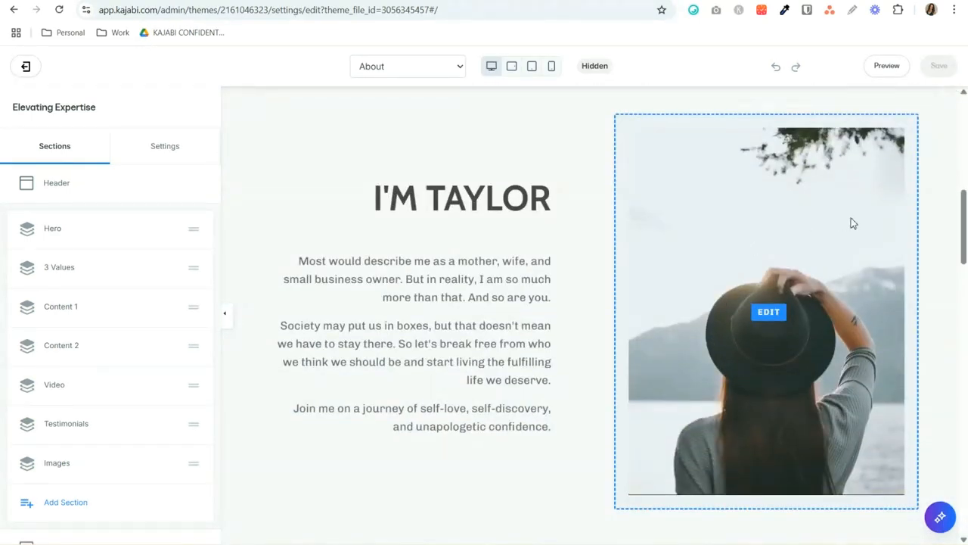
drag(965, 209, 964, 112)
click(399, 64)
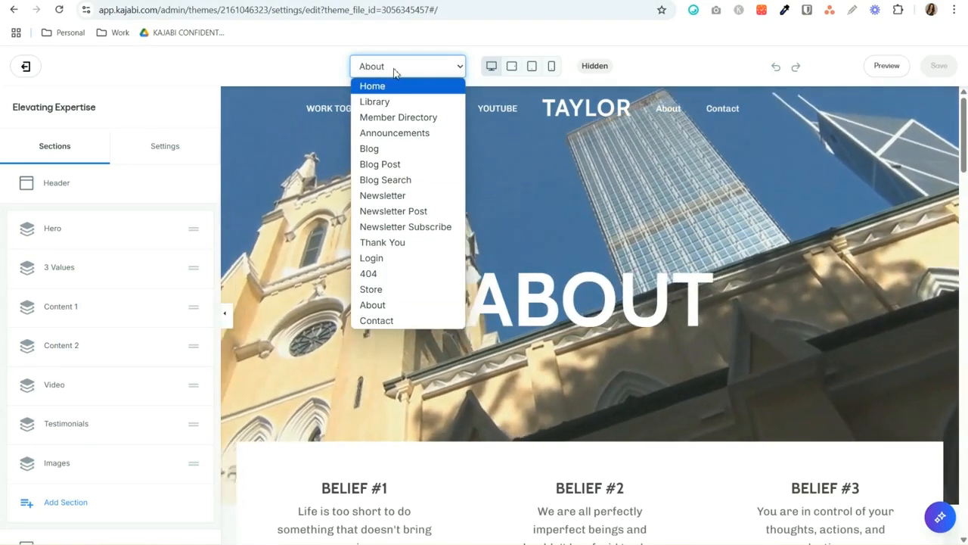
scroll(307, 341, down, 3)
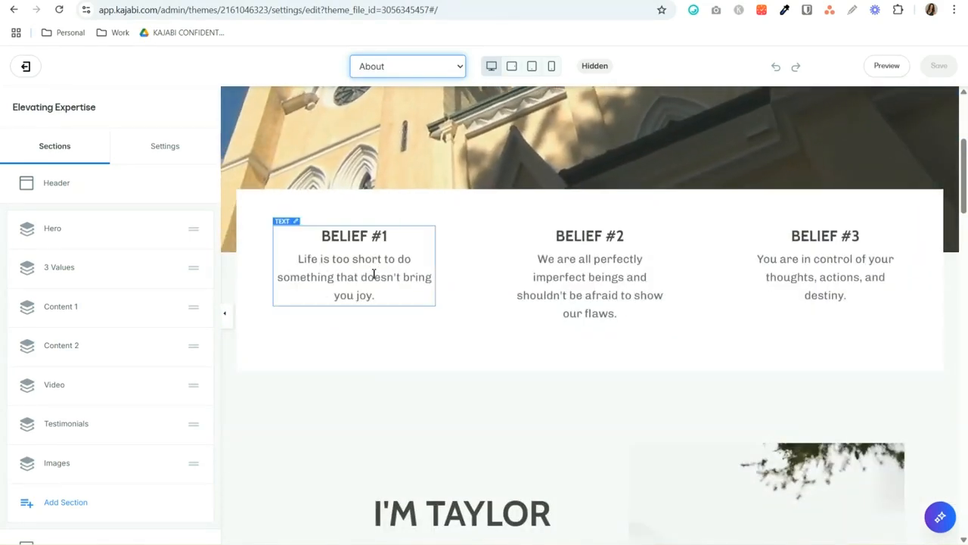
click(348, 276)
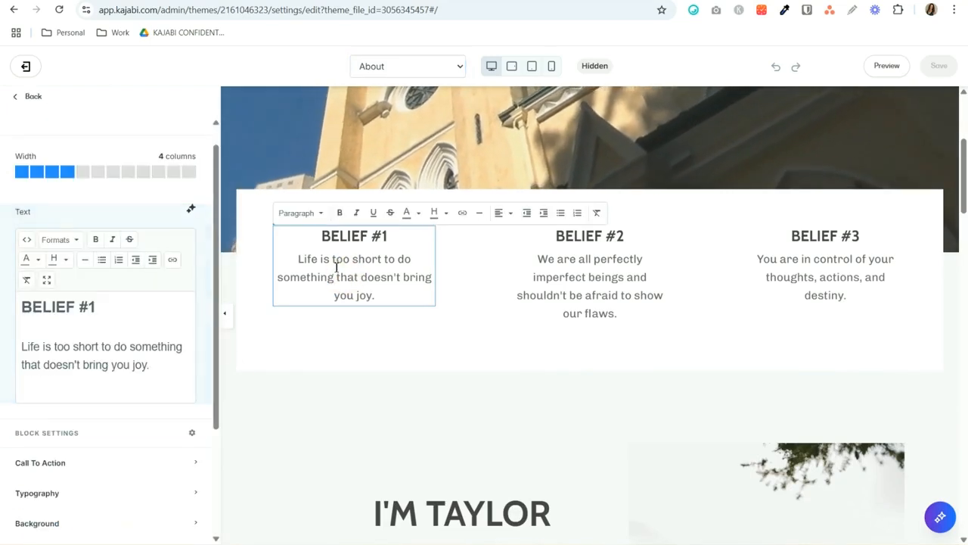
drag(392, 294, 227, 238)
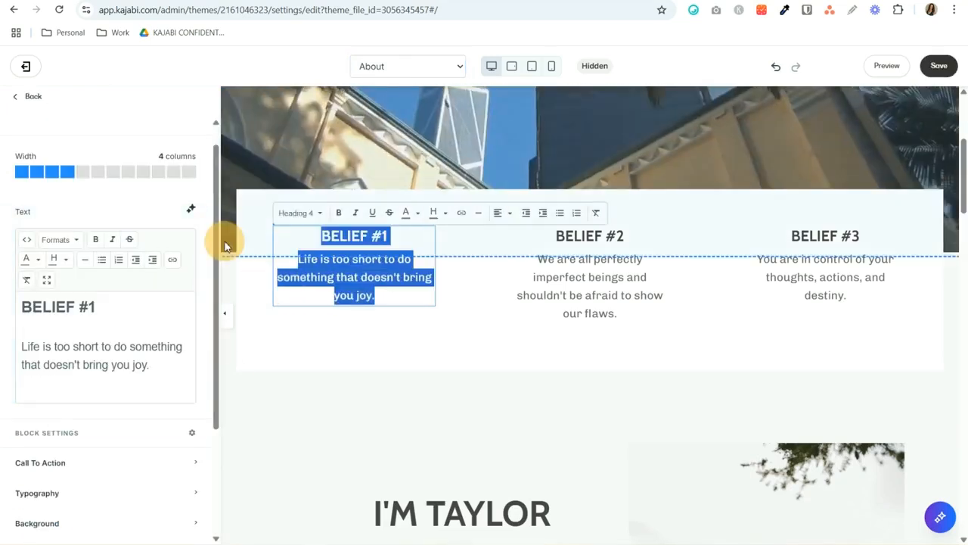
text(change the text)
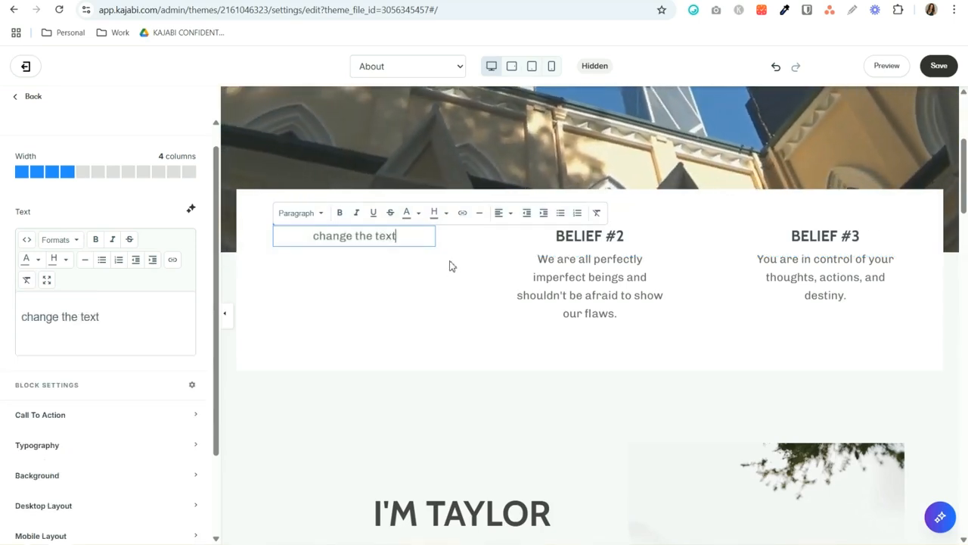
- Open the settings of the image beside the "I'm Taylor" text and view the options for replacing it
click(484, 419)
scroll(543, 268, down, 4)
click(106, 223)
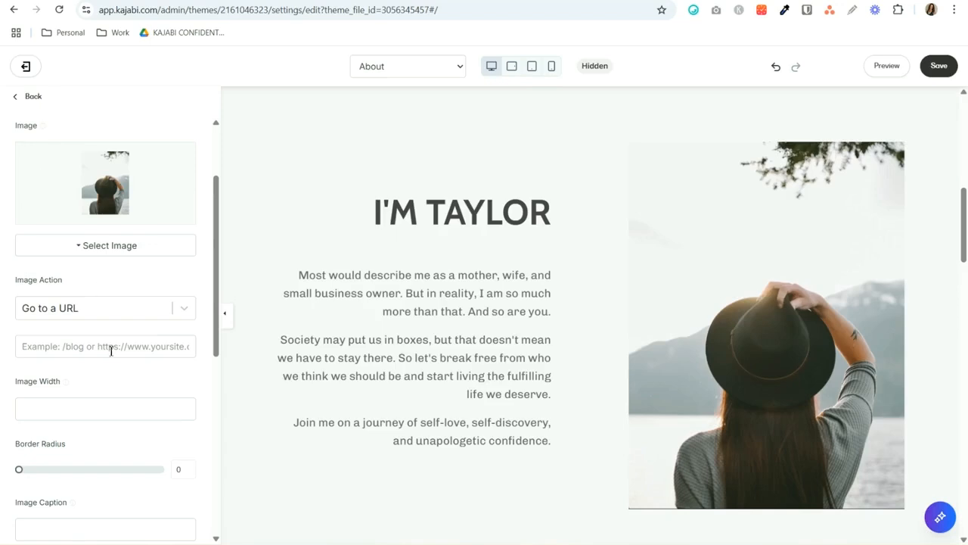
click(84, 253)
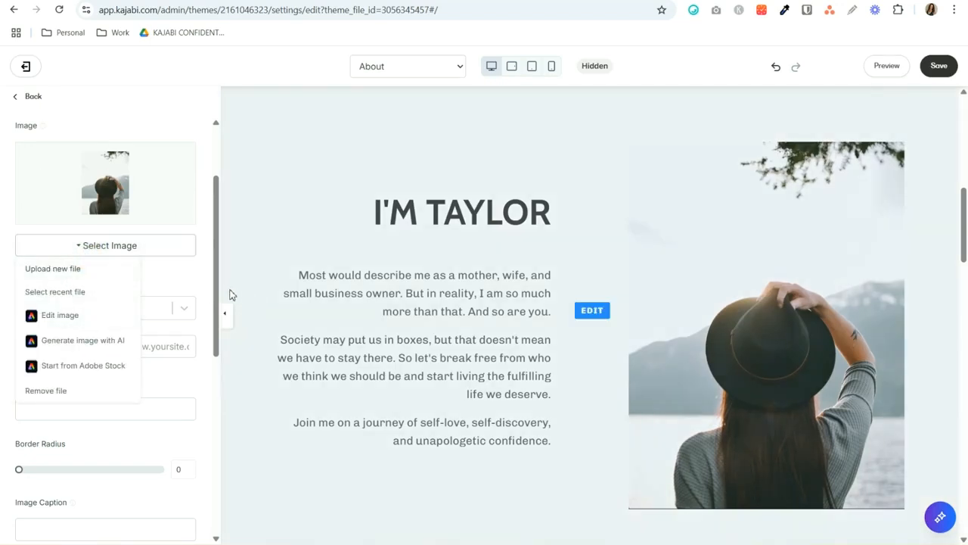
click(179, 278)
- Change the Testimonials section's background color to a light pink and look over the About page
scroll(314, 442, down, 15)
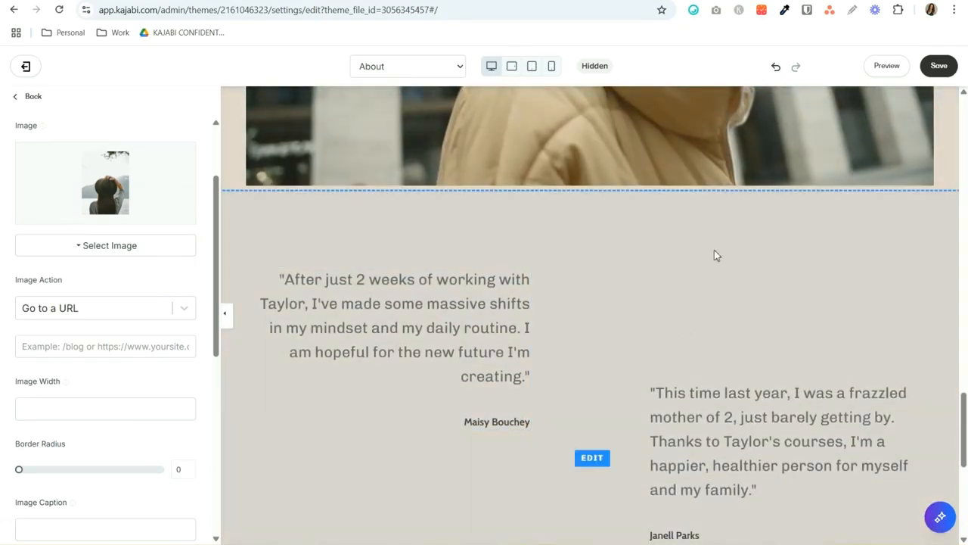
click(716, 255)
scroll(715, 253, down, 2)
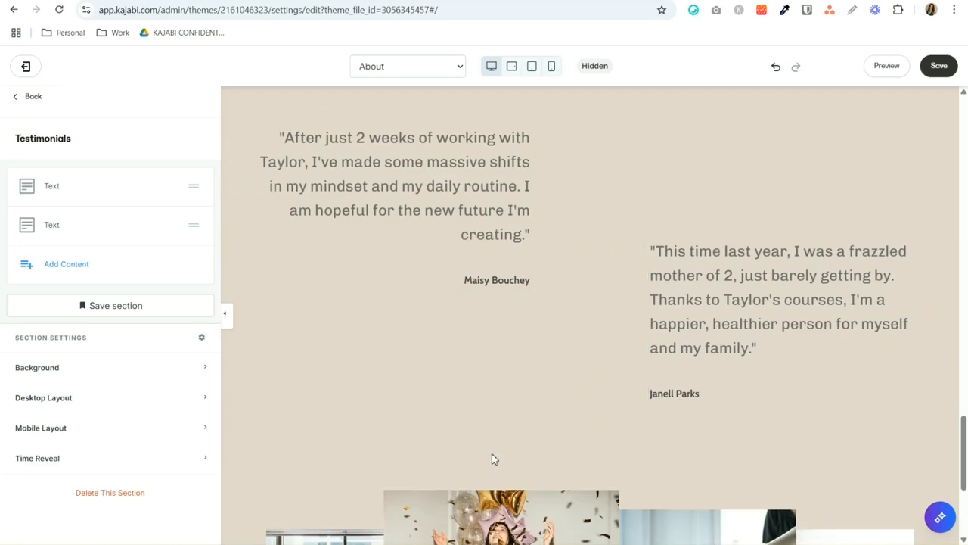
click(83, 369)
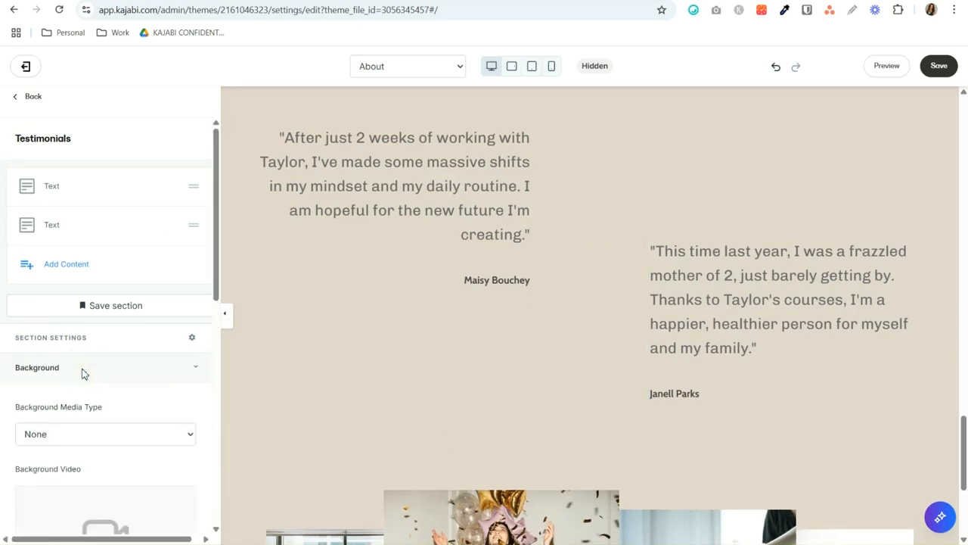
scroll(91, 373, down, 7)
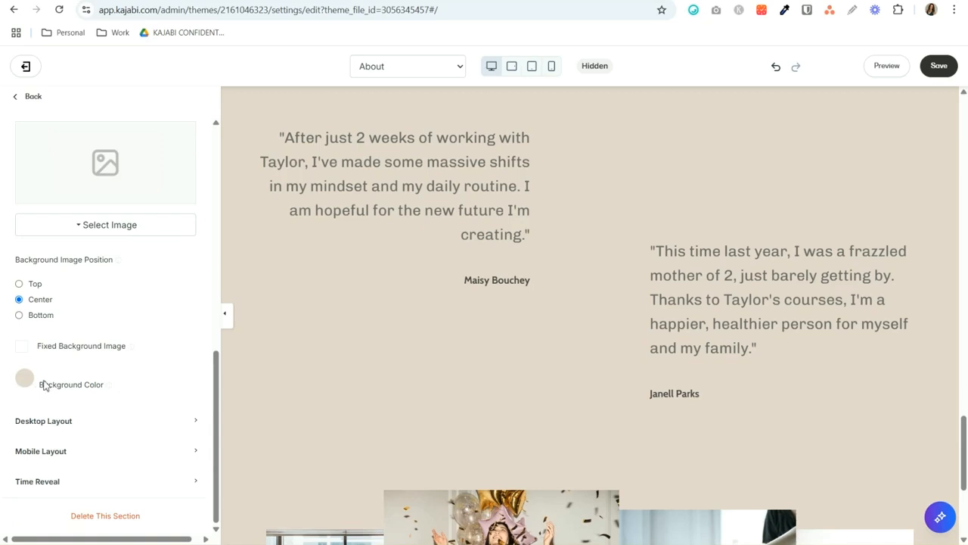
click(25, 380)
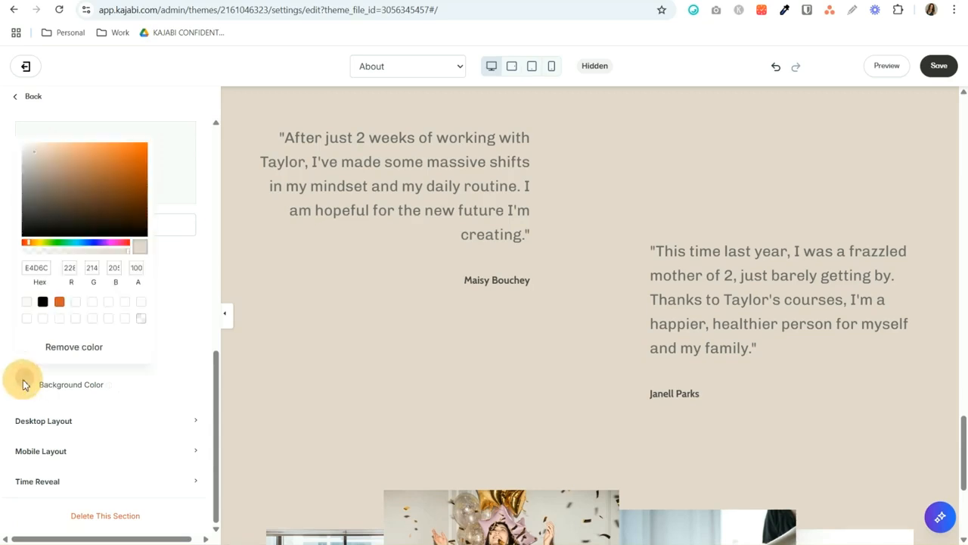
drag(64, 250, 111, 245)
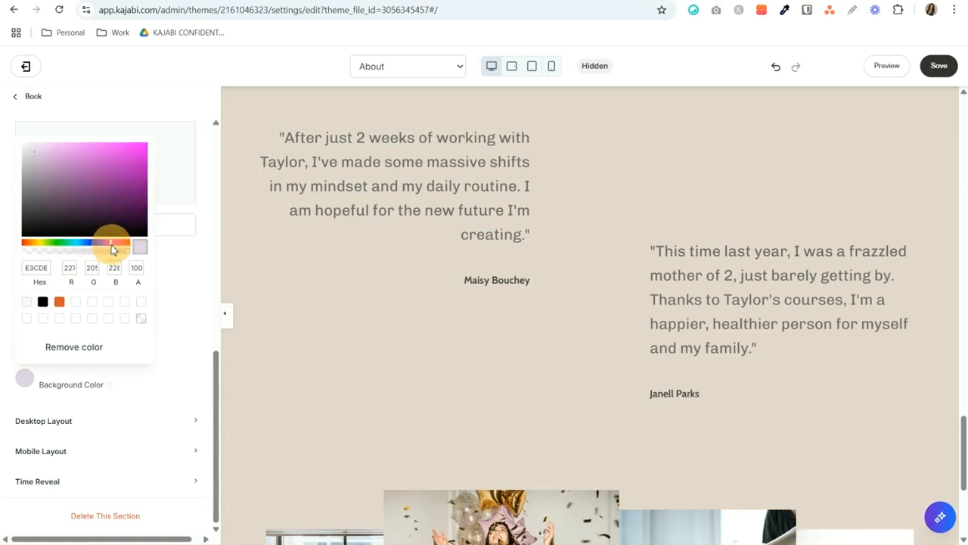
click(180, 292)
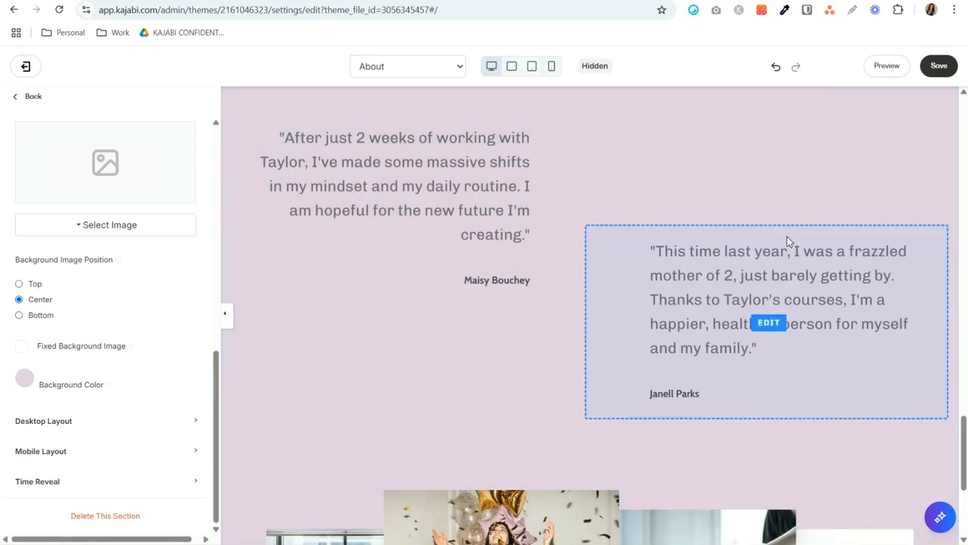
scroll(905, 306, down, 4)
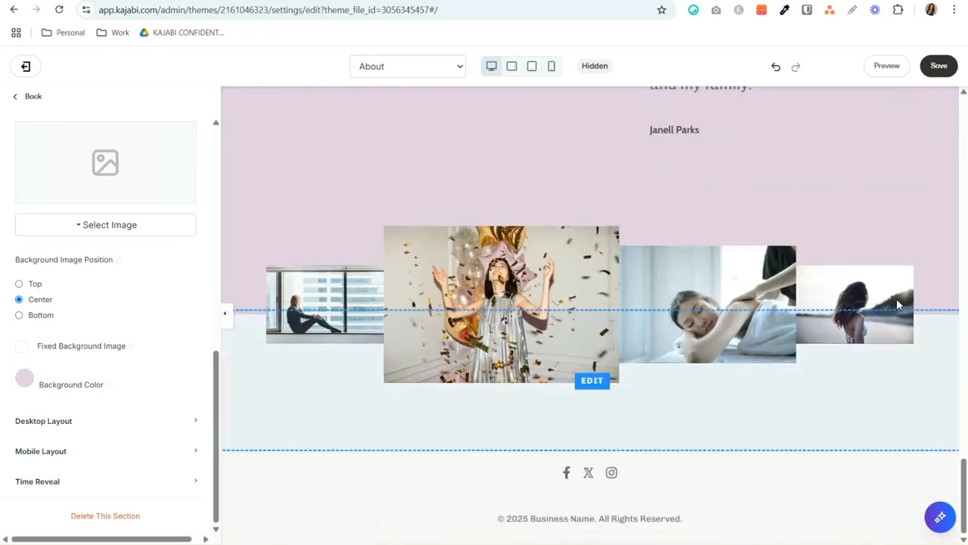
scroll(904, 306, up, 10)
scroll(904, 306, up, 3)
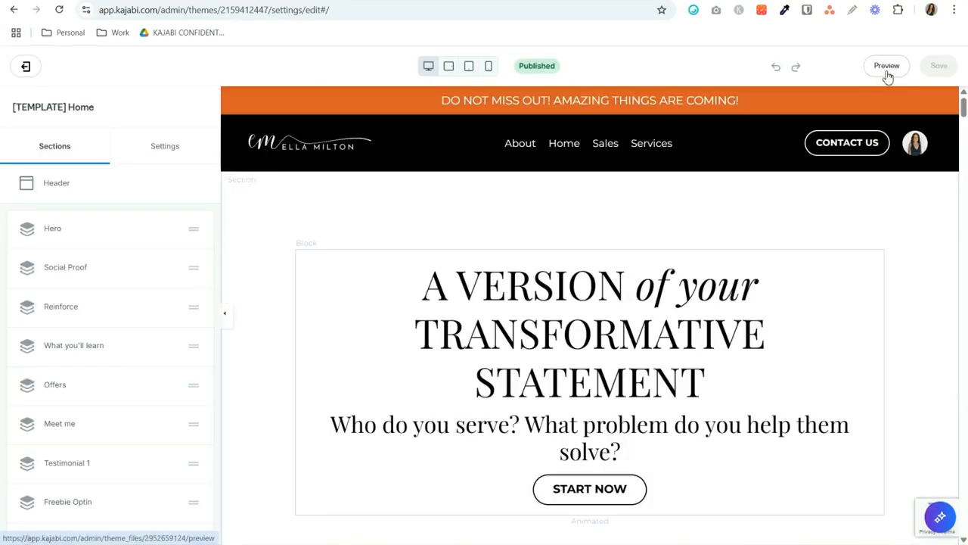
- Preview the [TEMPLATE] Home page and examine its sections, including the offers, free download and waitlist forms
click(887, 68)
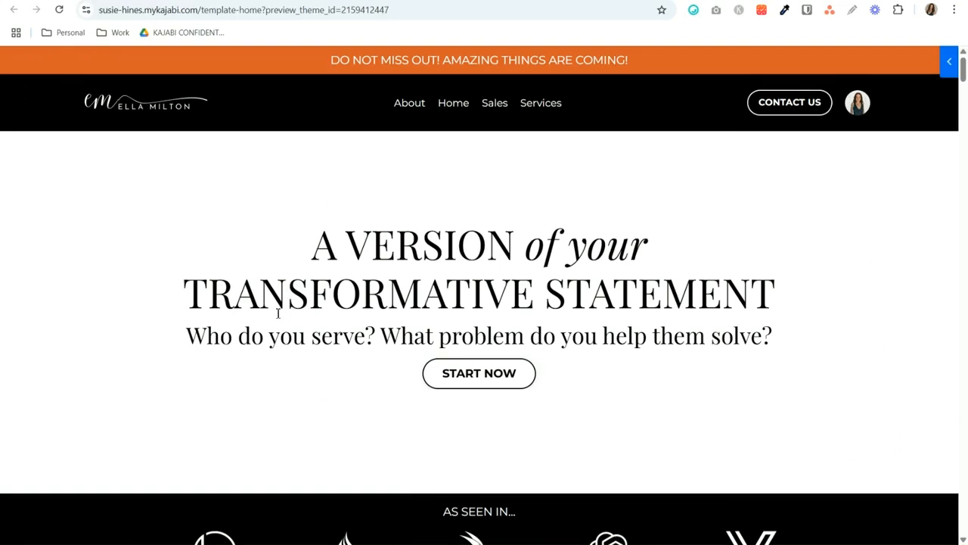
scroll(761, 280, down, 5)
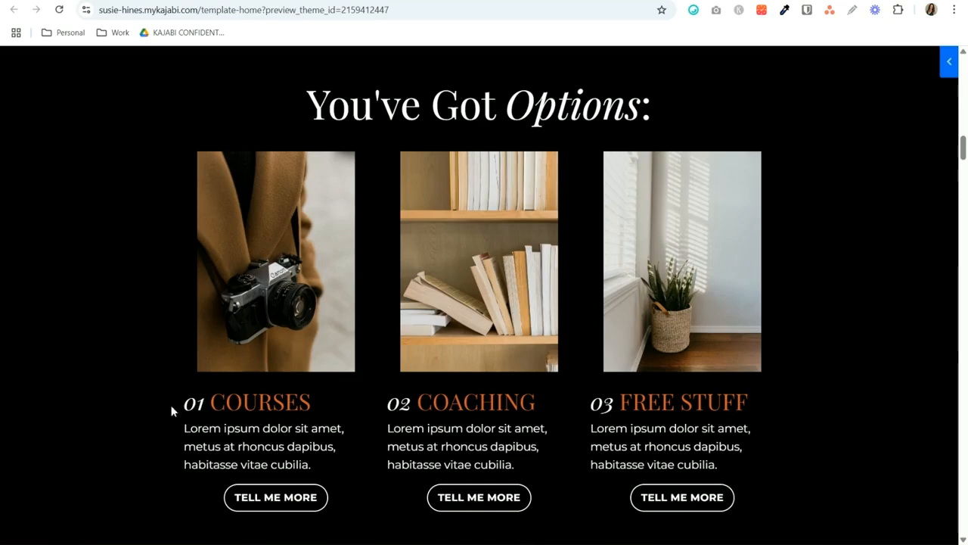
scroll(174, 399, down, 2)
scroll(176, 256, up, 2)
drag(963, 144, 965, 235)
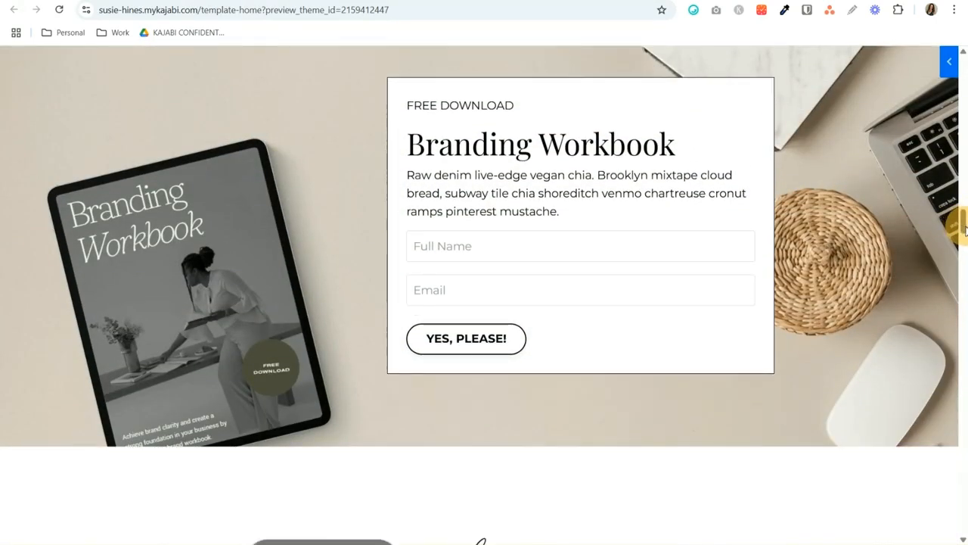
drag(965, 231, 966, 294)
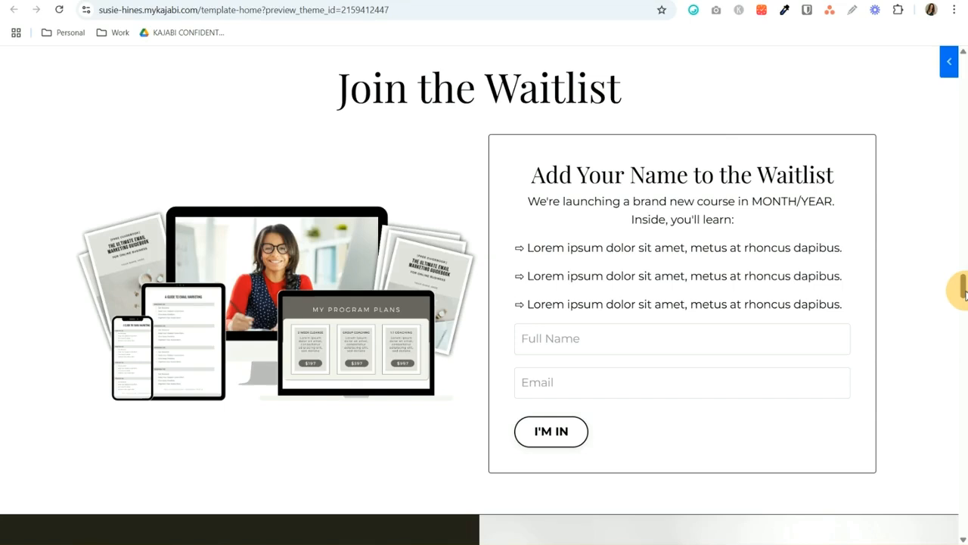
scroll(964, 292, down, 15)
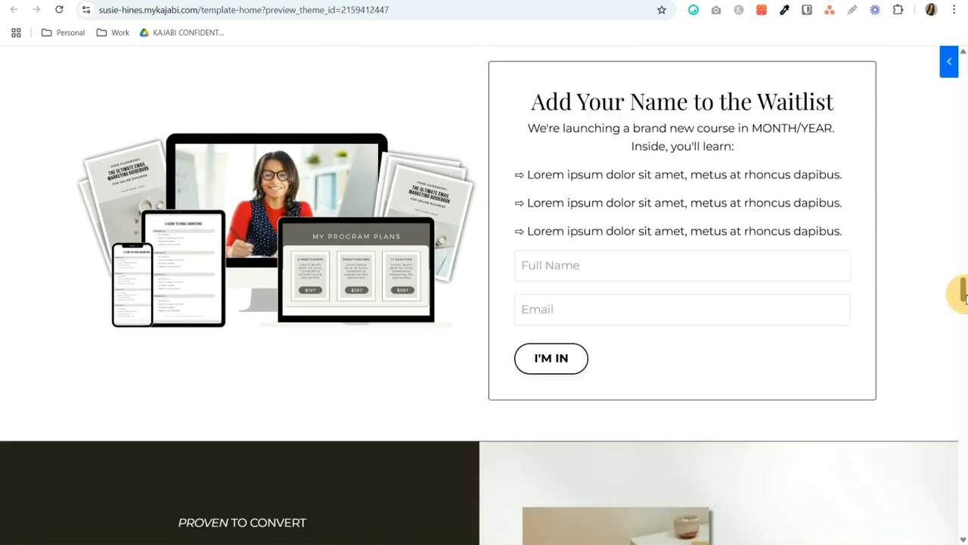
- Look over the sections below the waitlist form on the [TEMPLATE] Home page preview
drag(950, 242, 961, 377)
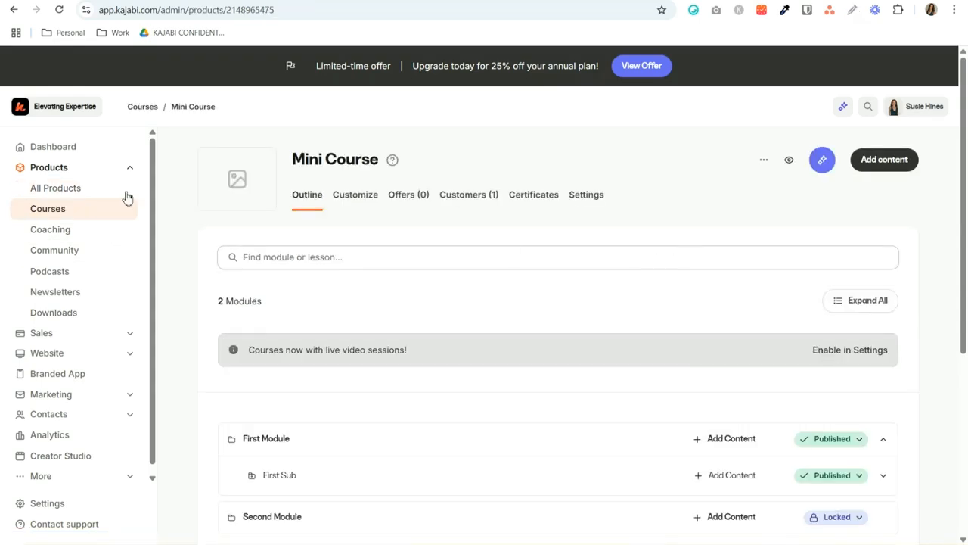
- Look over the Mini Course outline and expand First Module and its First Sub submodule to list their lessons
scroll(658, 180, down, 1)
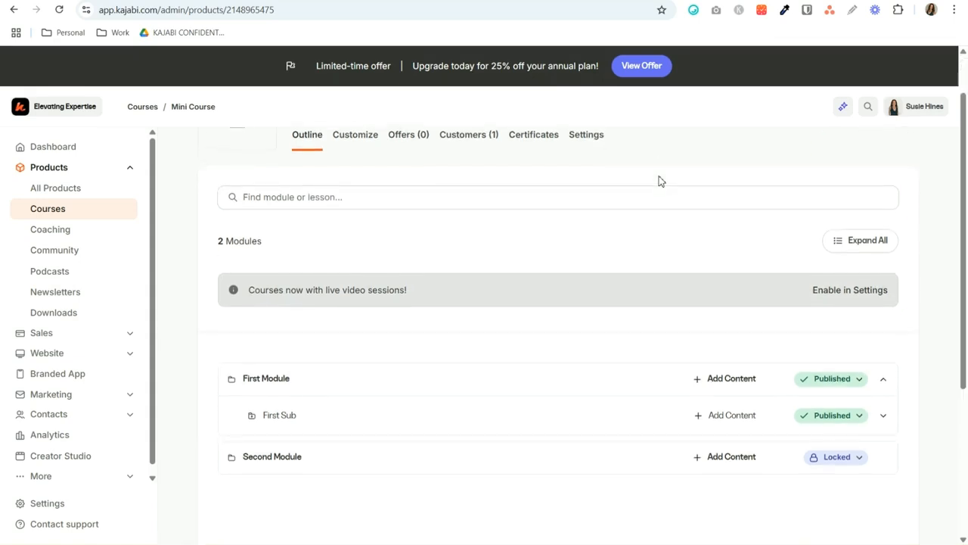
scroll(658, 181, up, 1)
scroll(659, 182, down, 3)
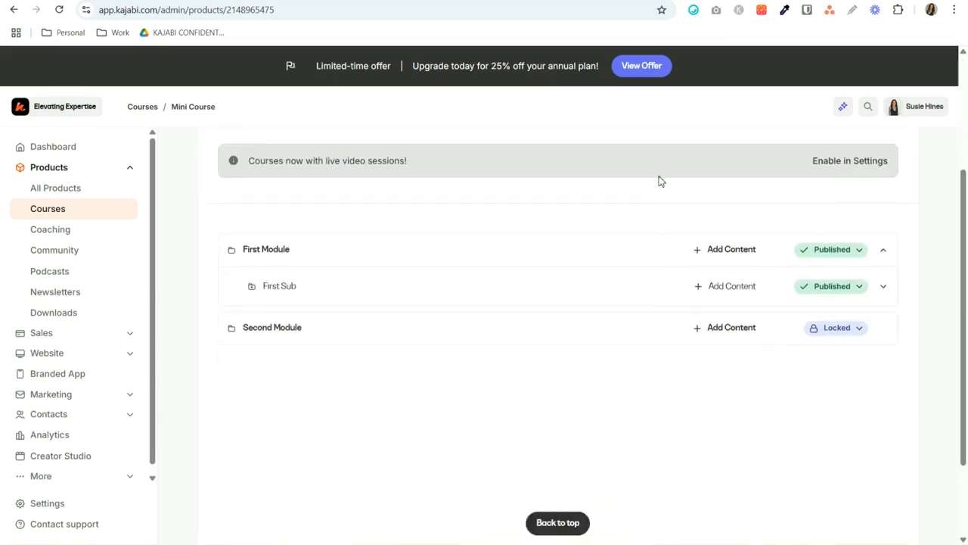
click(884, 250)
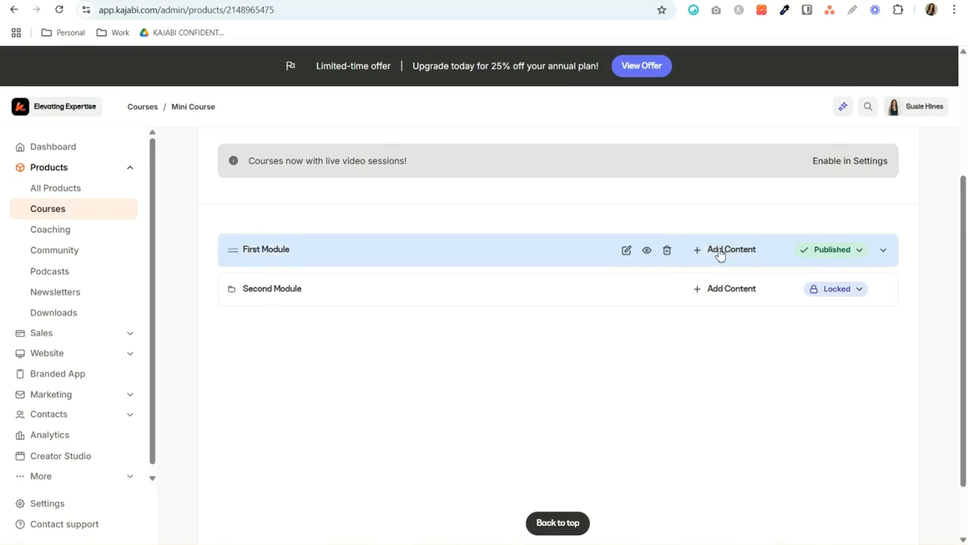
click(883, 249)
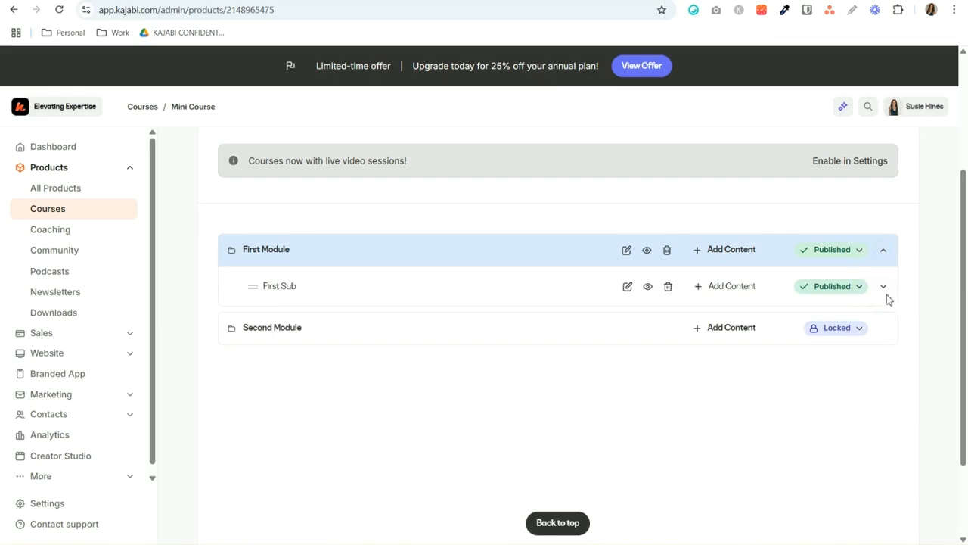
click(883, 286)
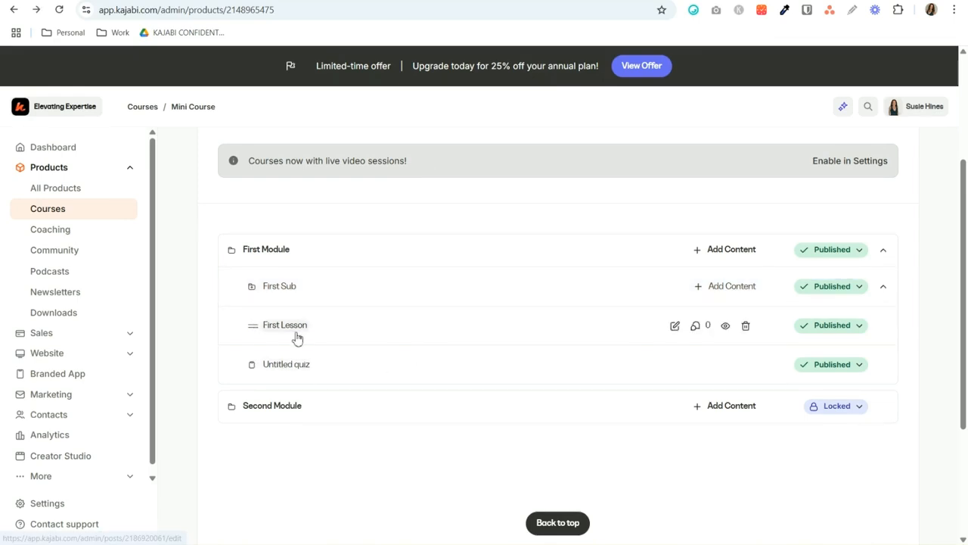
- Open First Lesson and examine its media, text, thumbnail, downloads, comments and automation settings
click(292, 333)
scroll(617, 350, down, 3)
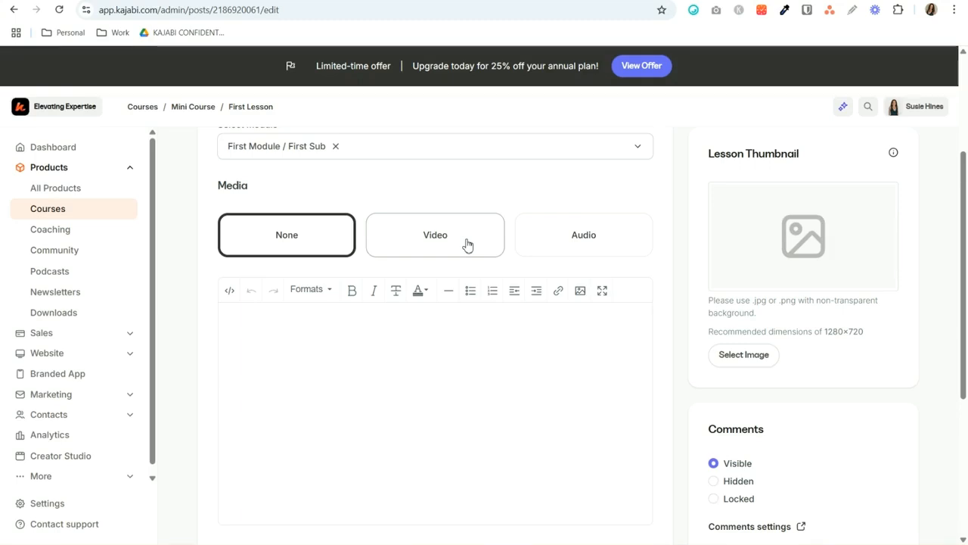
scroll(466, 244, down, 3)
scroll(295, 341, down, 1)
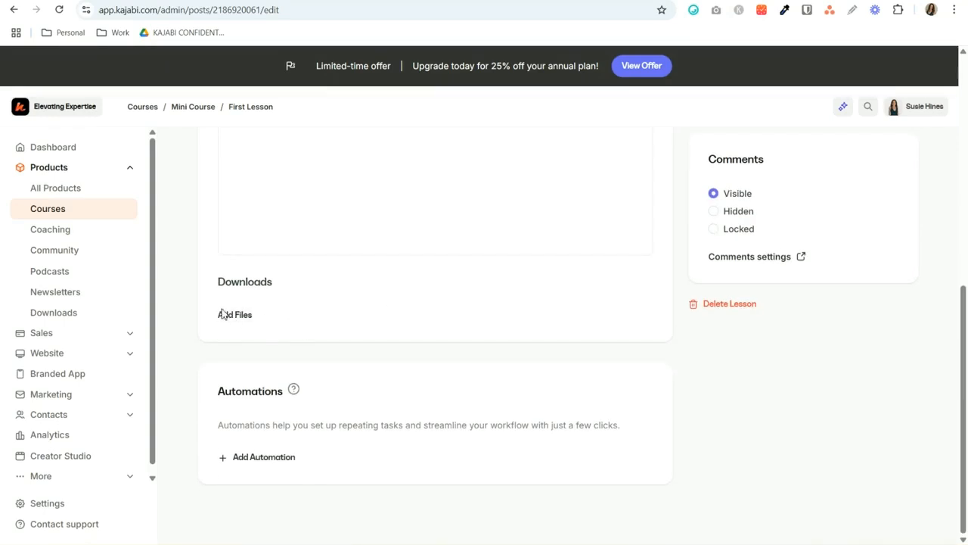
scroll(759, 320, up, 2)
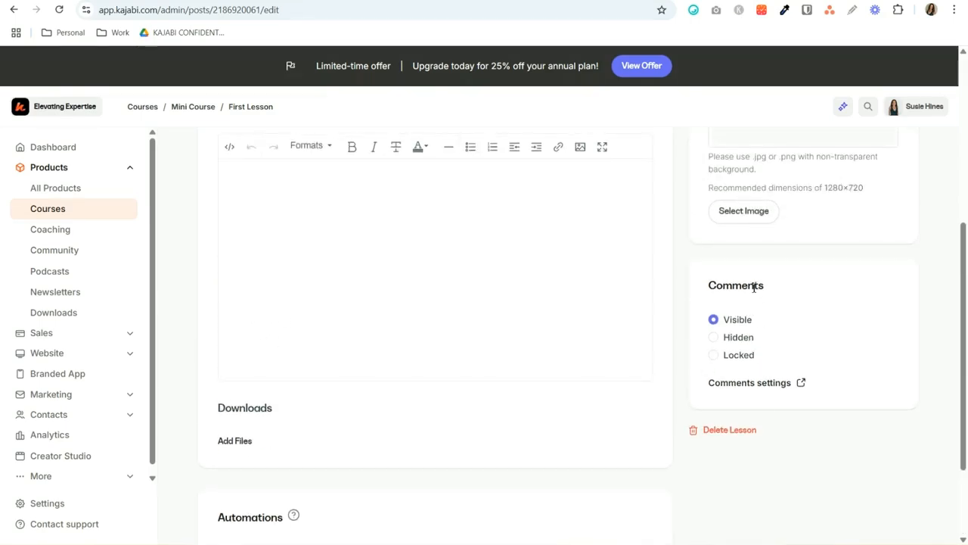
scroll(527, 446, down, 2)
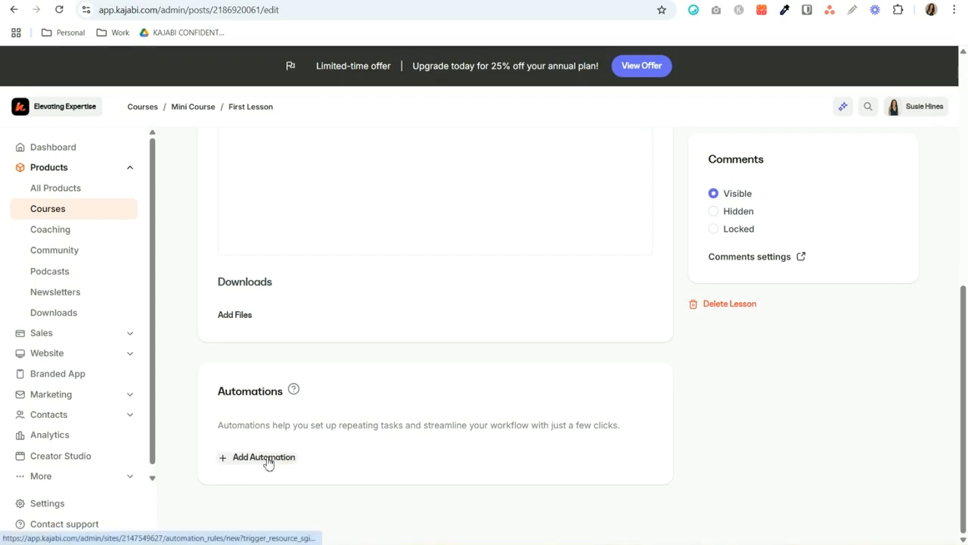
- Start an automation for completing First Lesson, review the available actions, and close it without saving
click(265, 458)
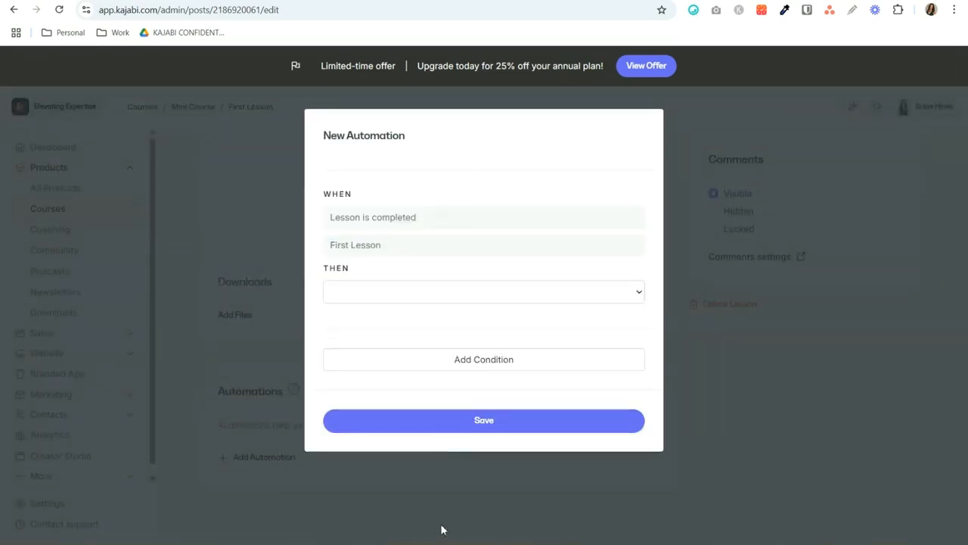
click(386, 299)
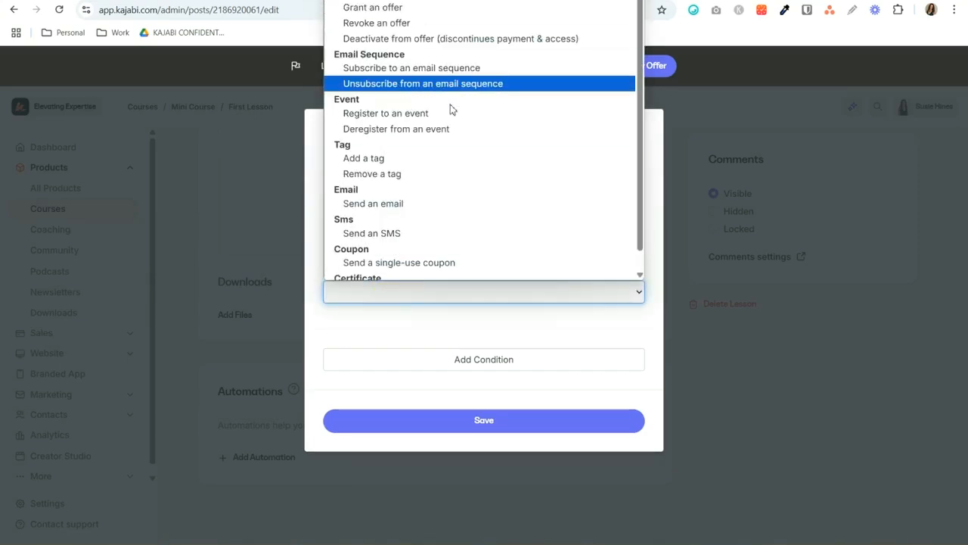
scroll(575, 205, down, 1)
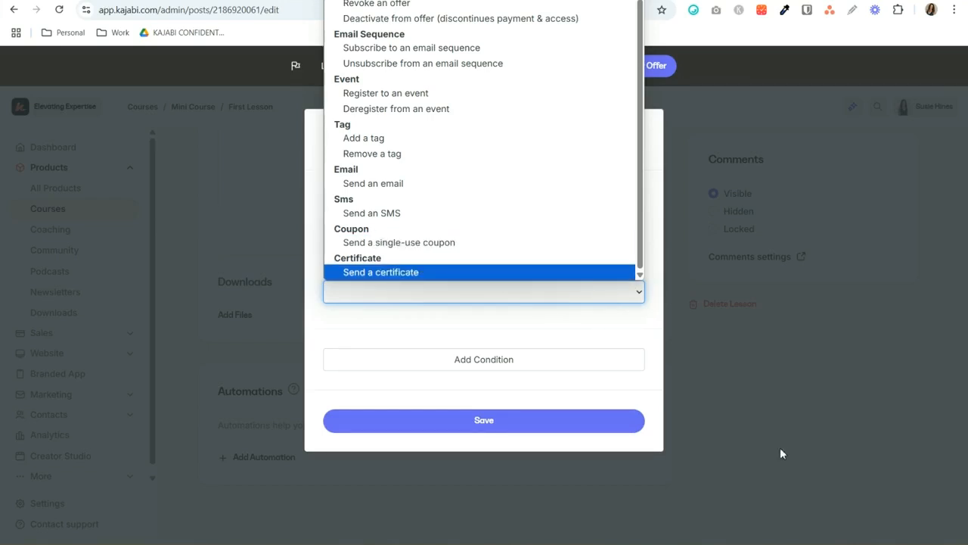
click(754, 446)
click(754, 445)
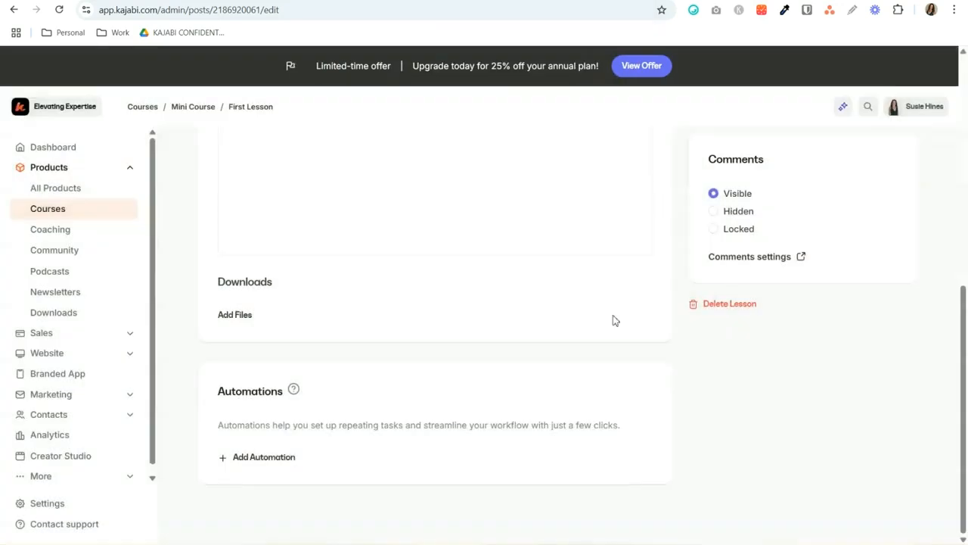
scroll(477, 323, up, 5)
scroll(477, 324, up, 2)
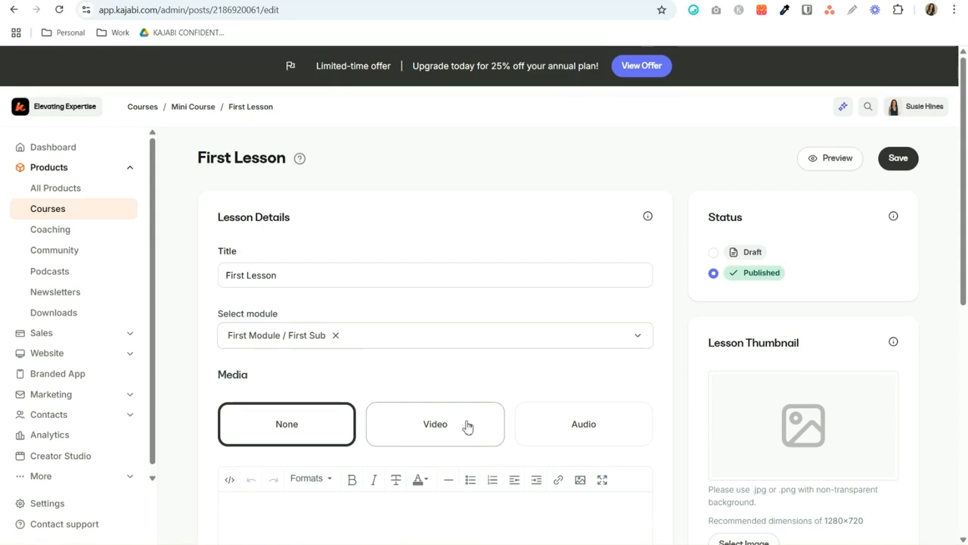
- Go to the Email Campaigns page in the Marketing area and start a new email campaign
click(83, 398)
scroll(84, 402, down, 2)
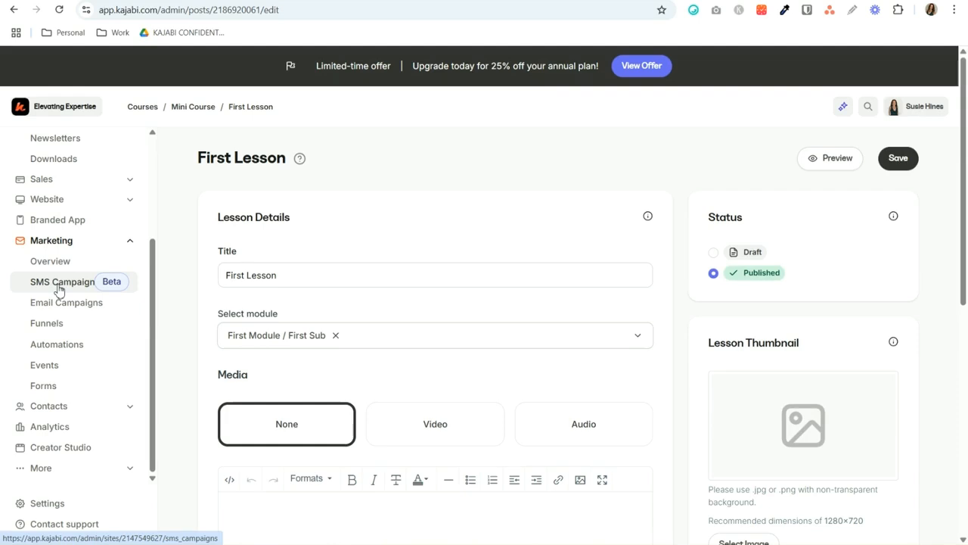
click(102, 305)
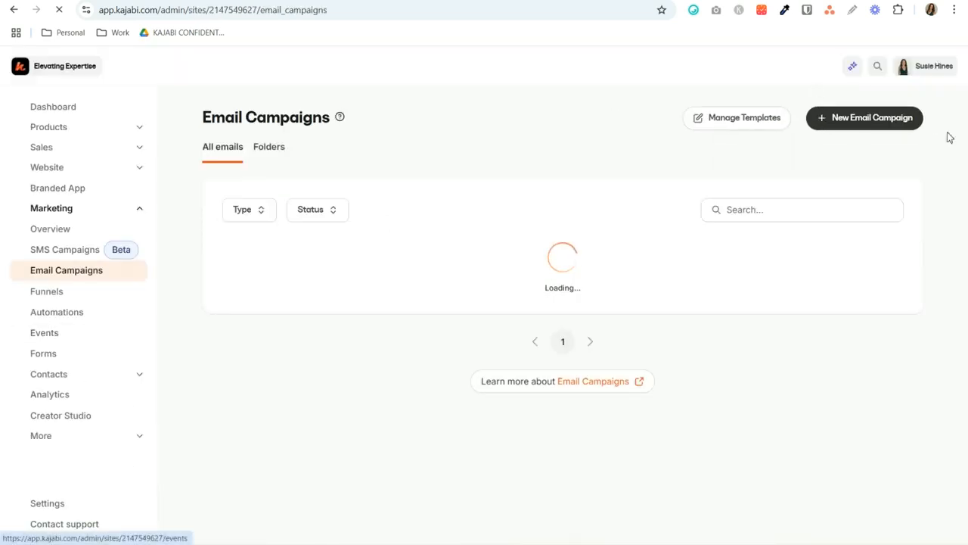
click(870, 157)
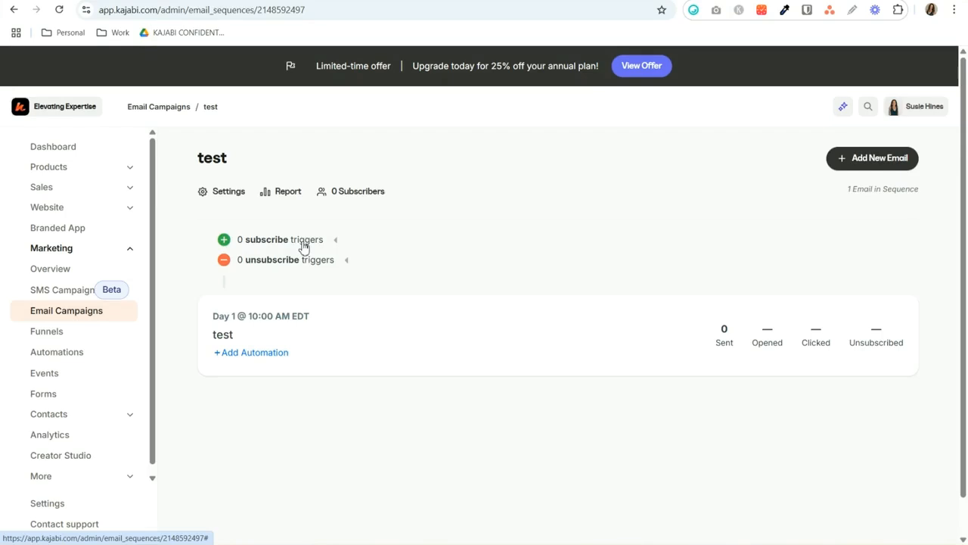
- Start a new subscribe trigger for the "test" email sequence and review the events that can start it
click(223, 241)
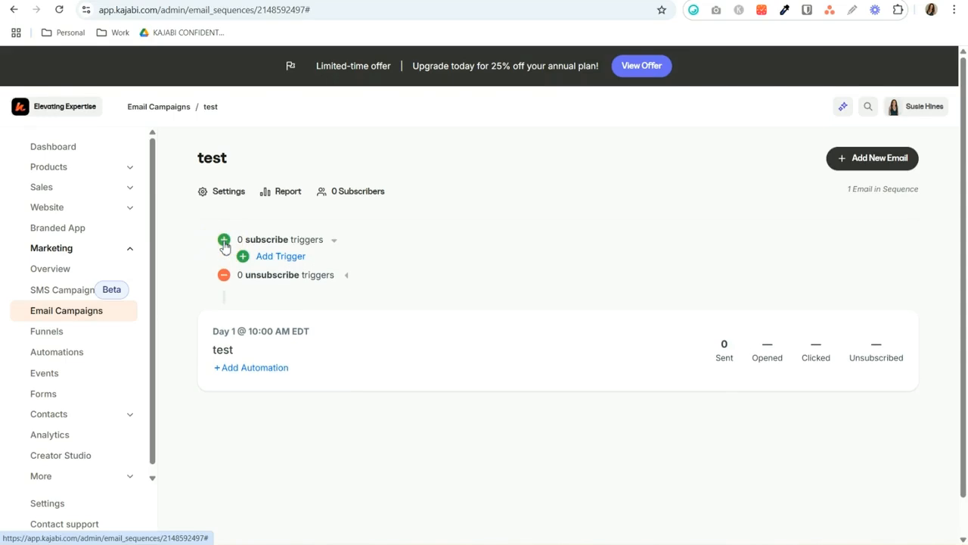
click(293, 257)
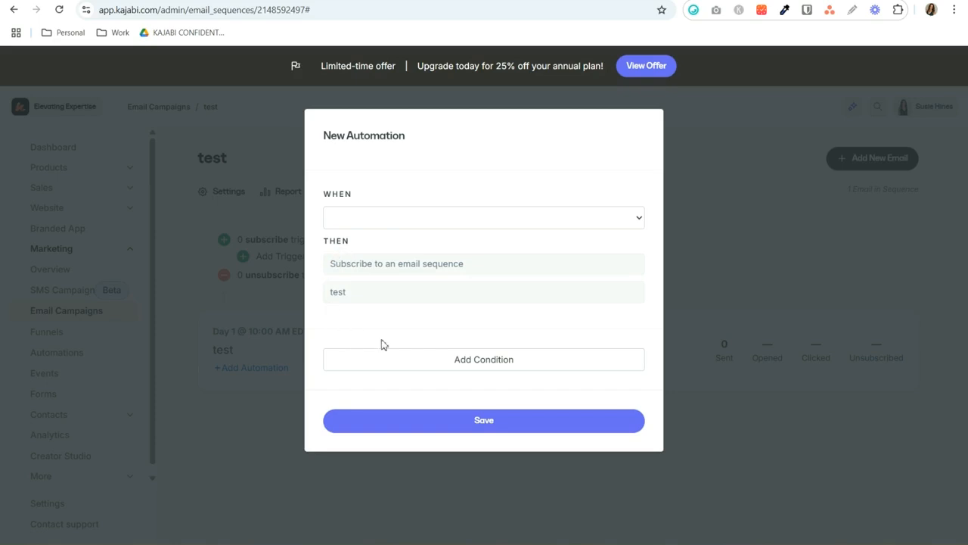
click(353, 217)
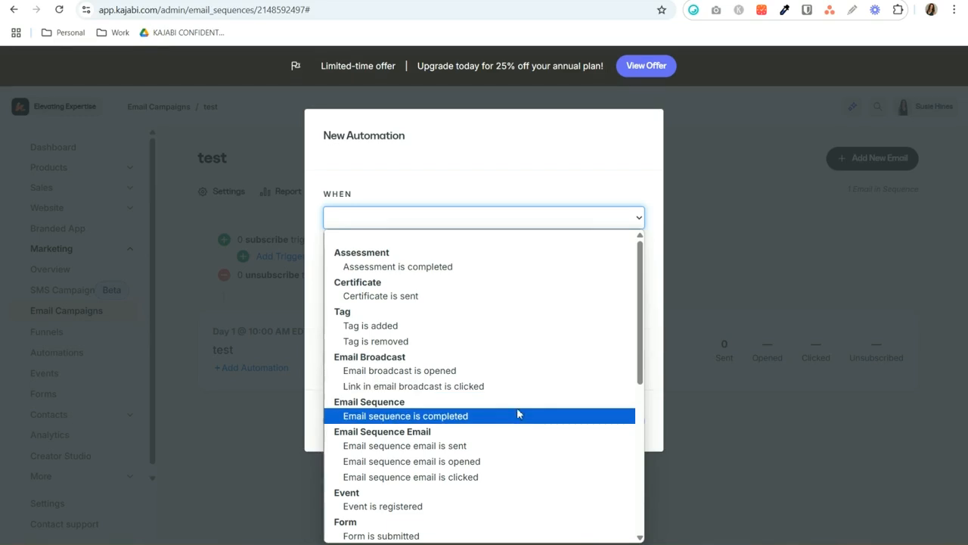
scroll(516, 416, down, 3)
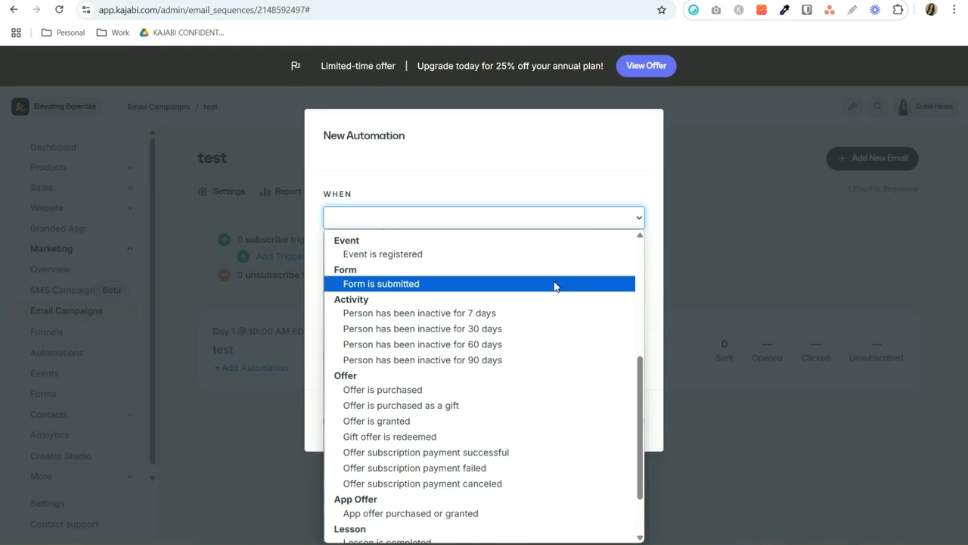
scroll(545, 424, down, 1)
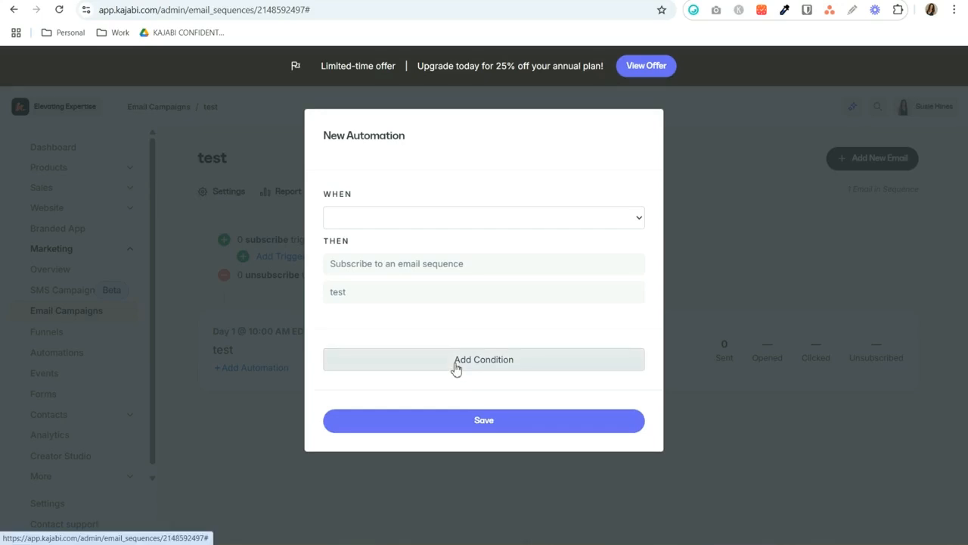
- Add a condition to the new automation and look through the available filters without choosing one
click(457, 368)
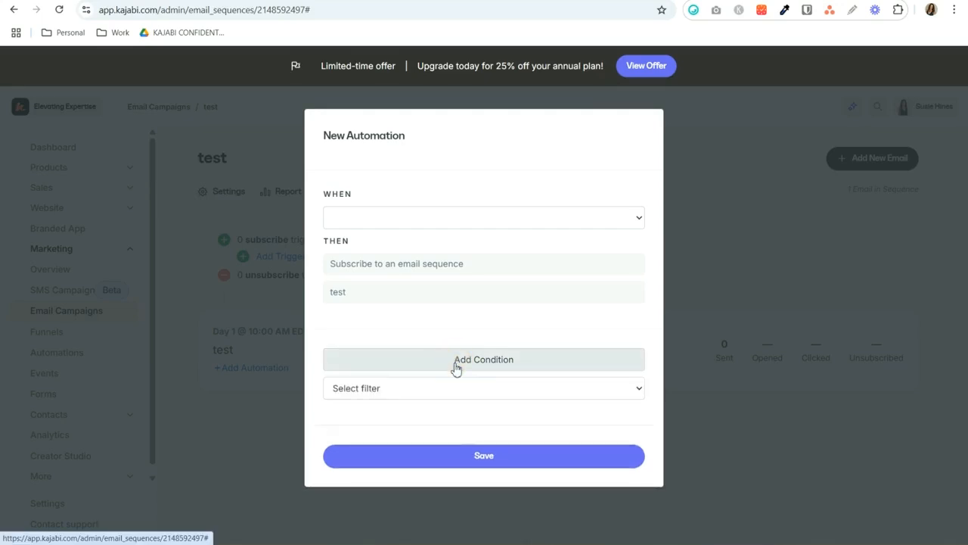
click(422, 391)
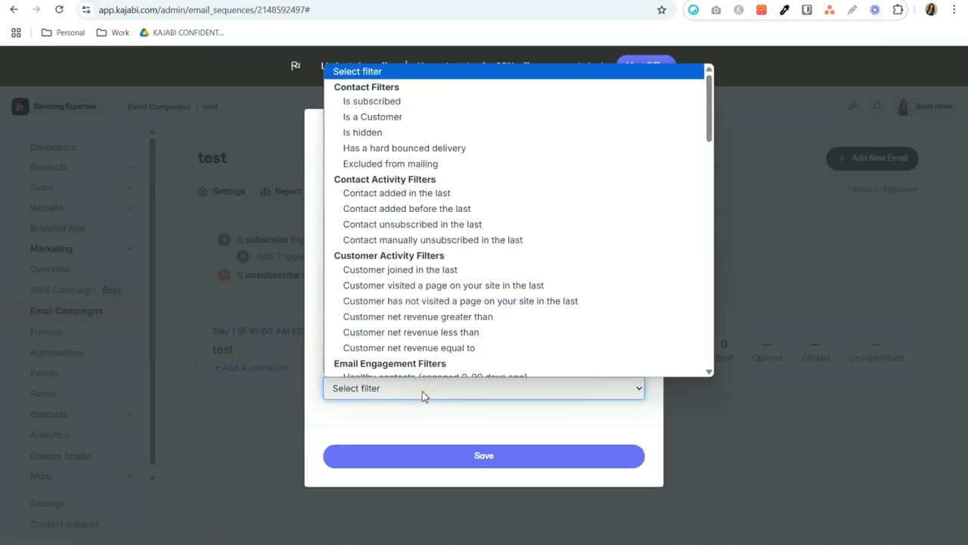
scroll(431, 307, down, 8)
scroll(431, 306, up, 8)
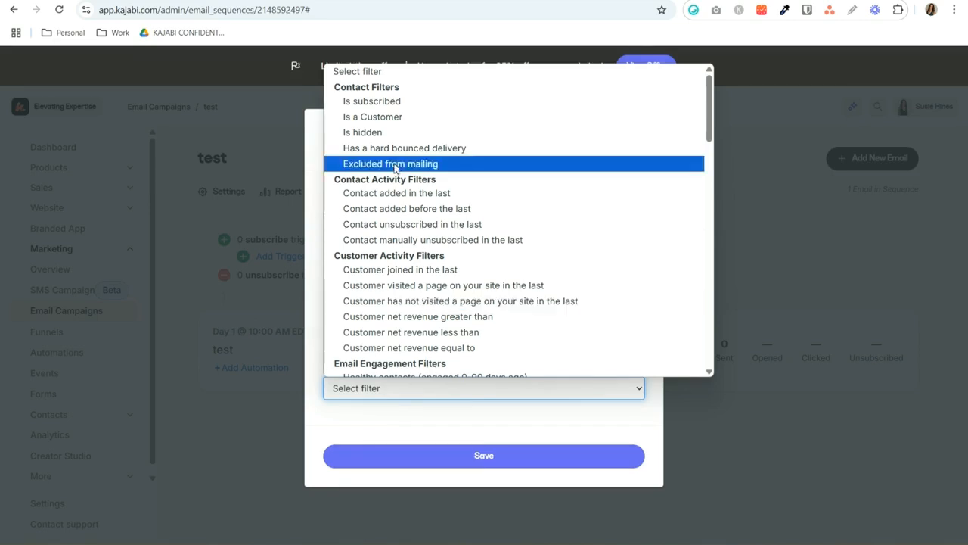
scroll(424, 219, down, 5)
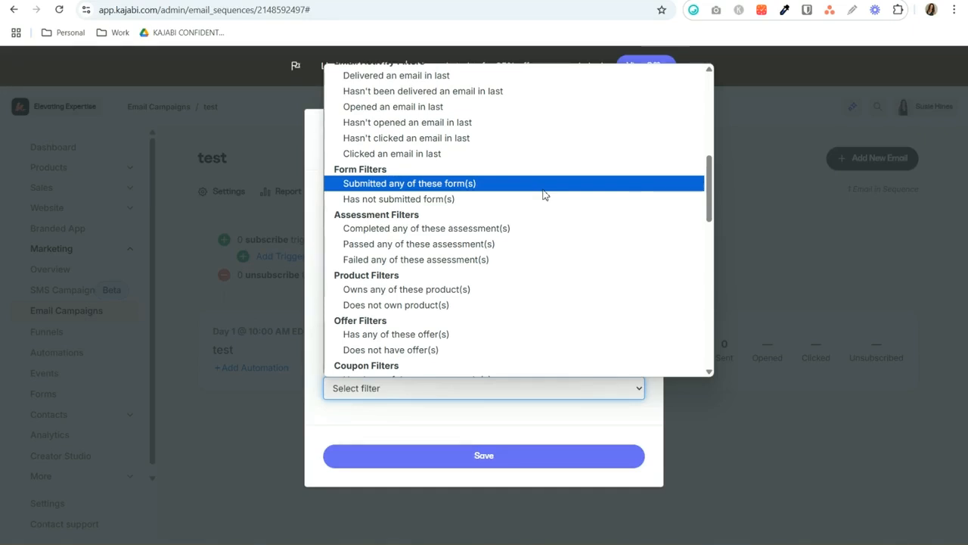
click(426, 380)
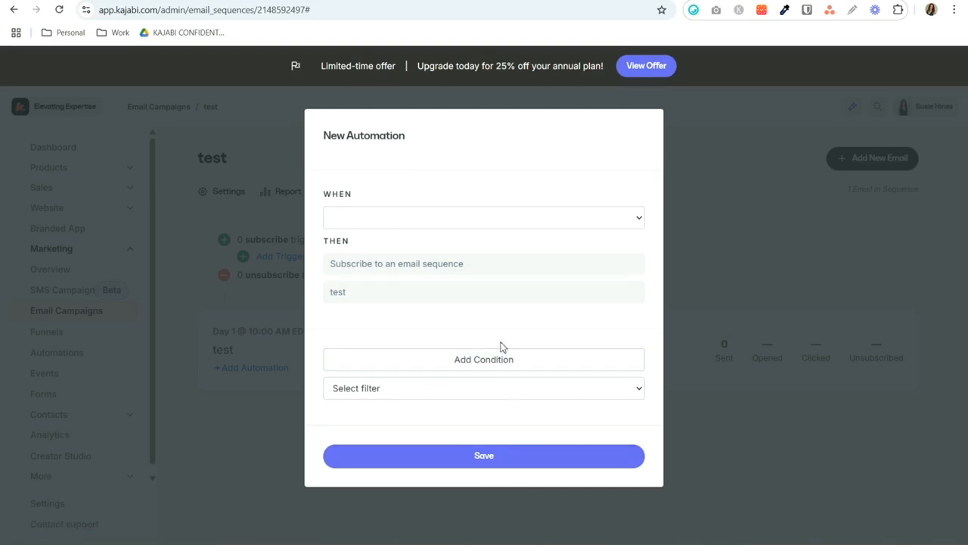
- Choose "Form is submitted" as the automation's triggering event and dismiss the automation without saving
click(472, 218)
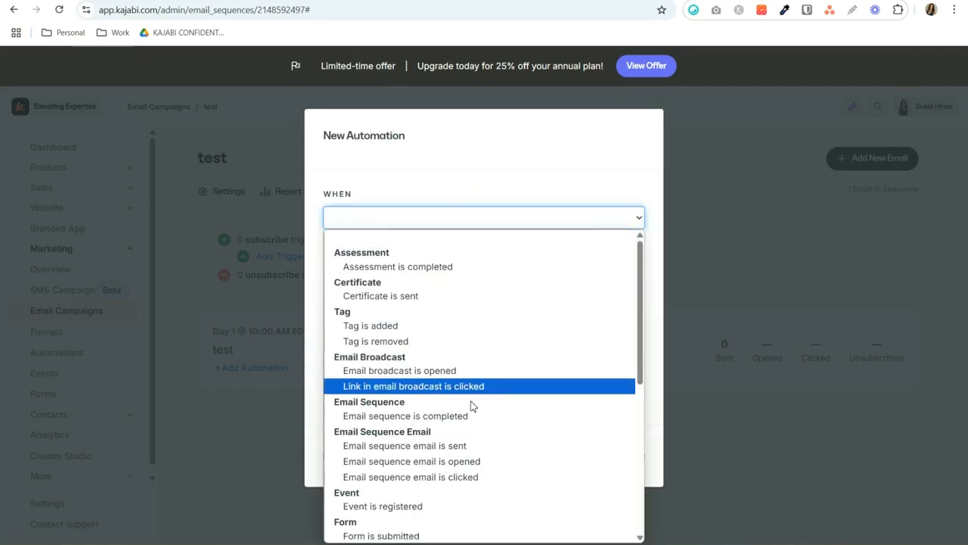
click(454, 534)
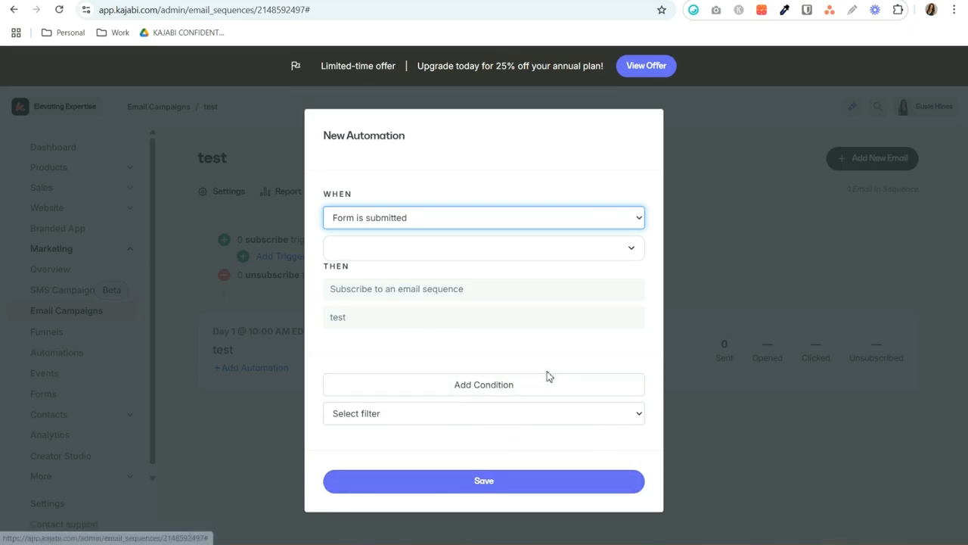
click(742, 234)
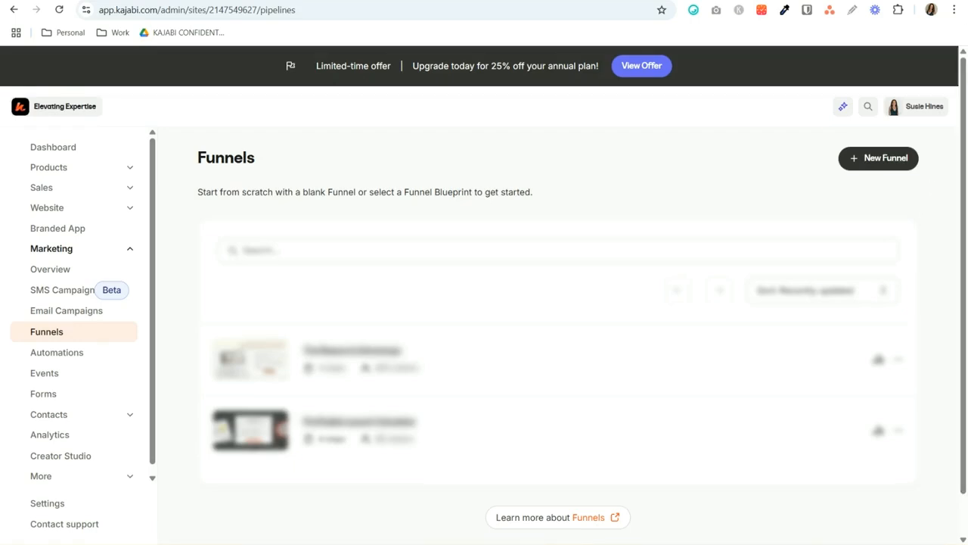
- Create a new funnel from the Sales Page blueprint, titled "Sales Page Funnel" and linked to the Demo Offer
click(871, 162)
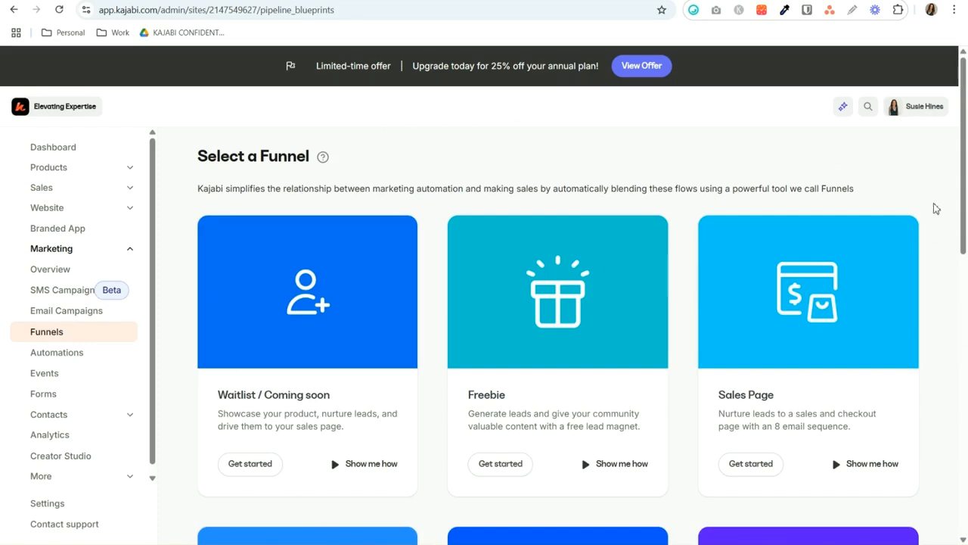
scroll(942, 205, down, 2)
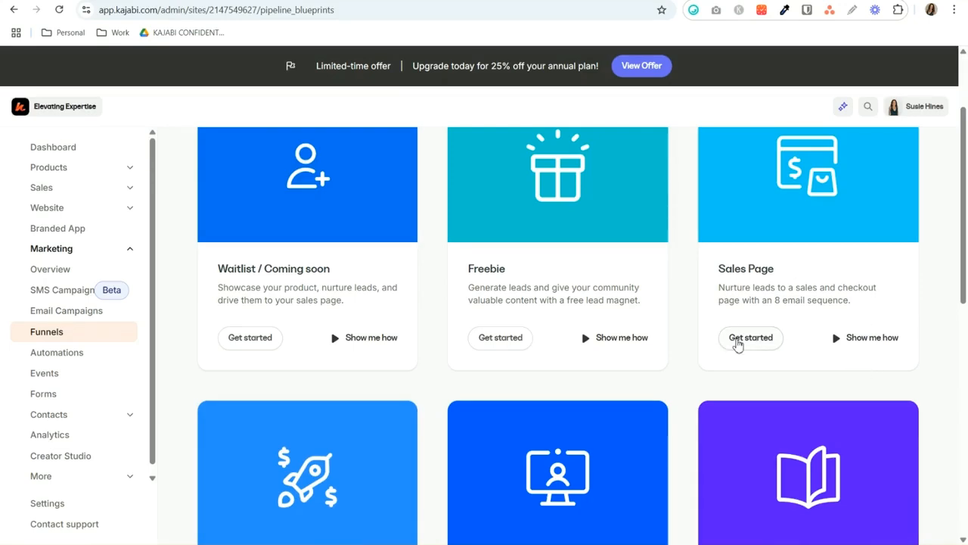
click(738, 342)
click(457, 176)
text(Sales Page Funnel)
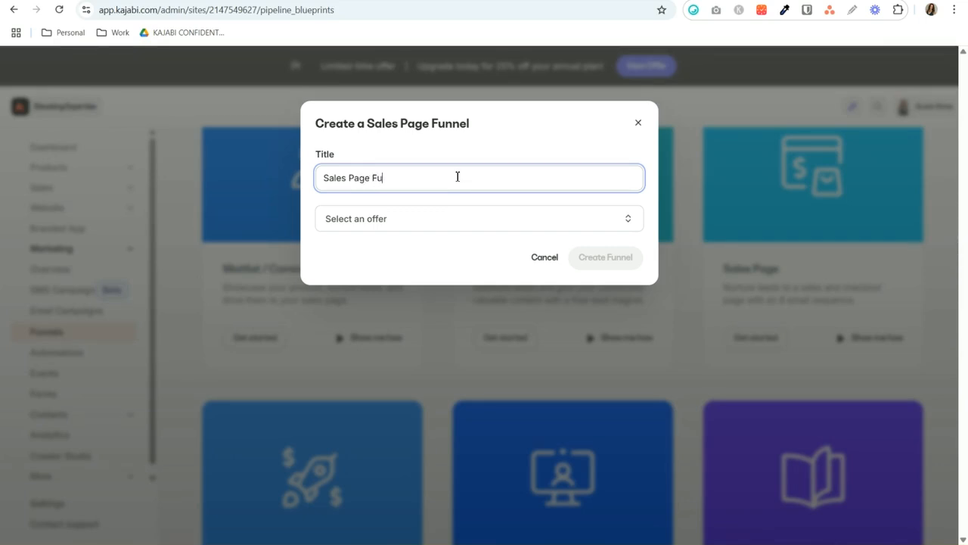
click(379, 229)
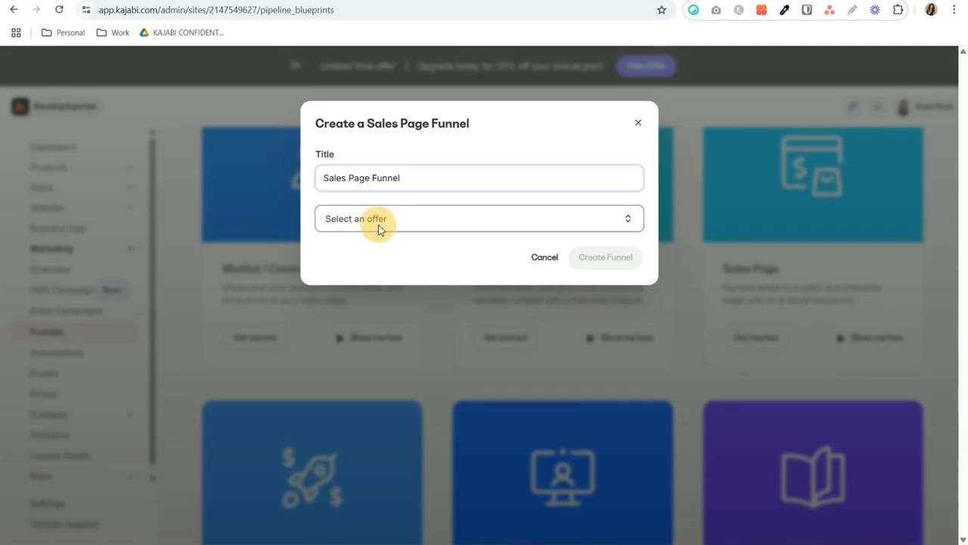
click(370, 281)
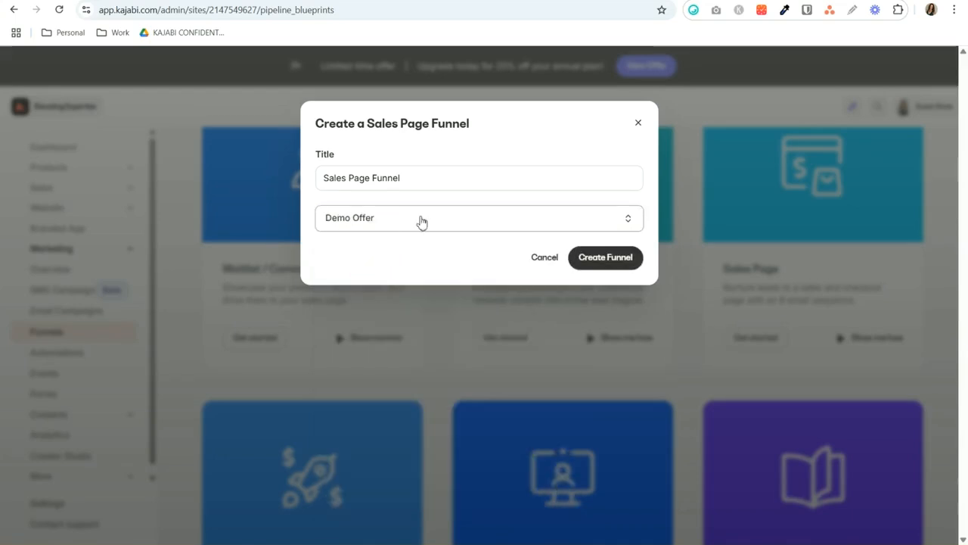
click(615, 265)
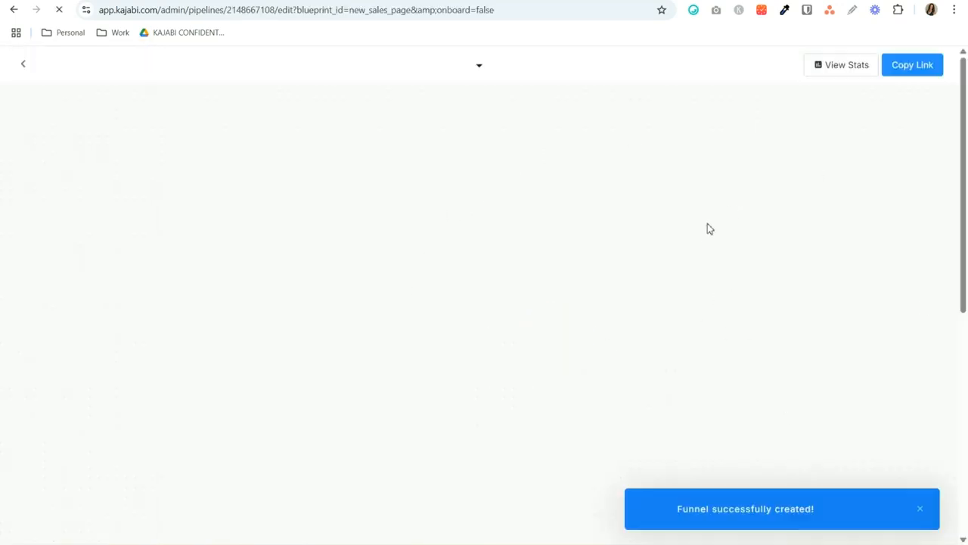
- Look over the new funnel's full flow and check the Opt-in step's form and page description
scroll(493, 204, down, 5)
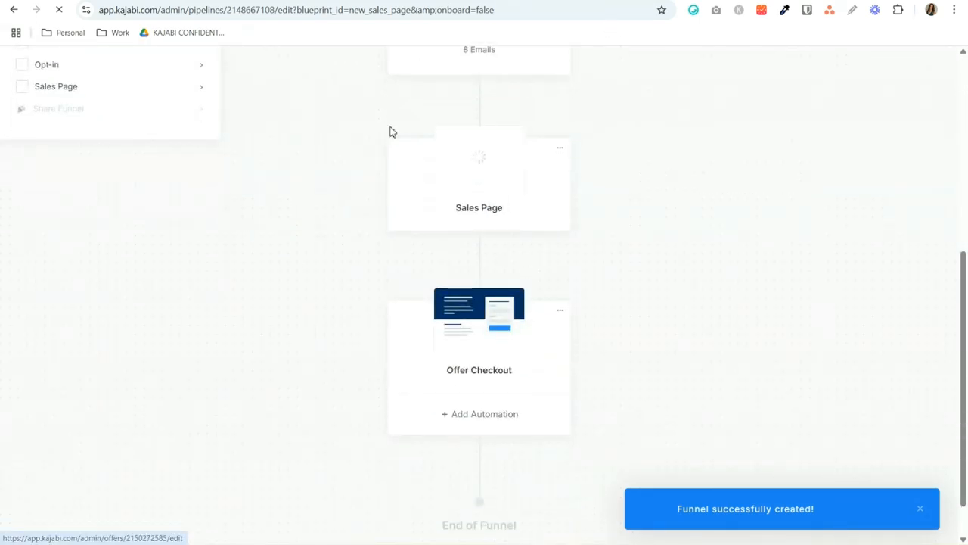
scroll(690, 437, up, 2)
scroll(690, 437, up, 3)
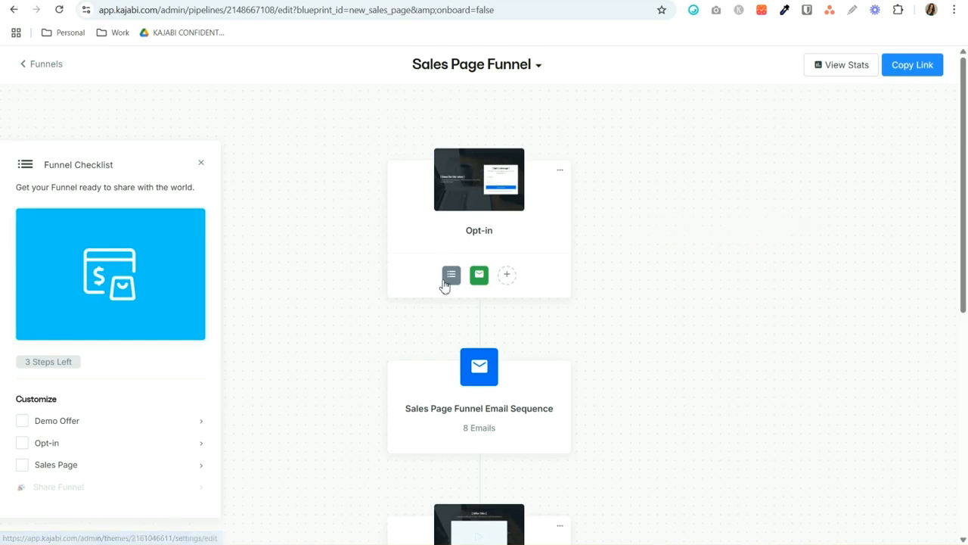
mouse_move(455, 282)
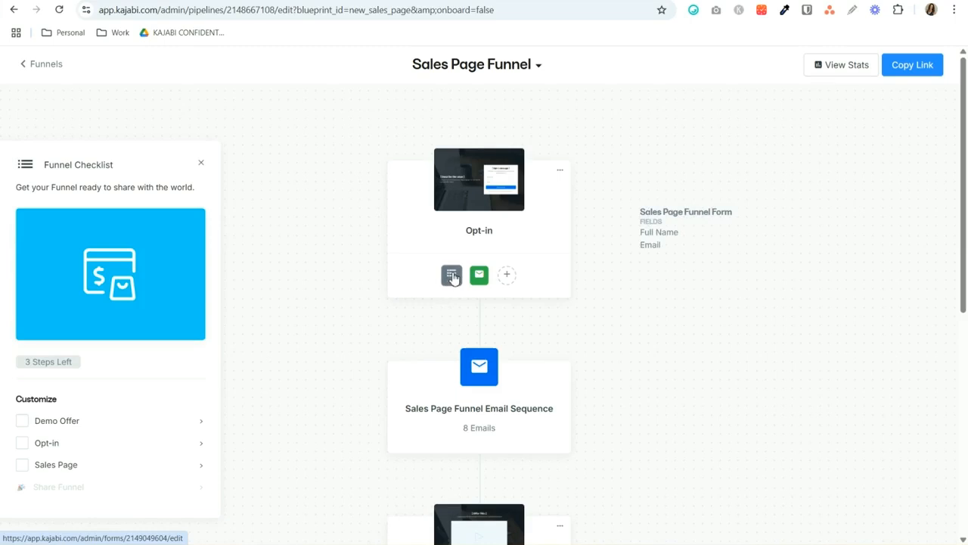
mouse_move(477, 213)
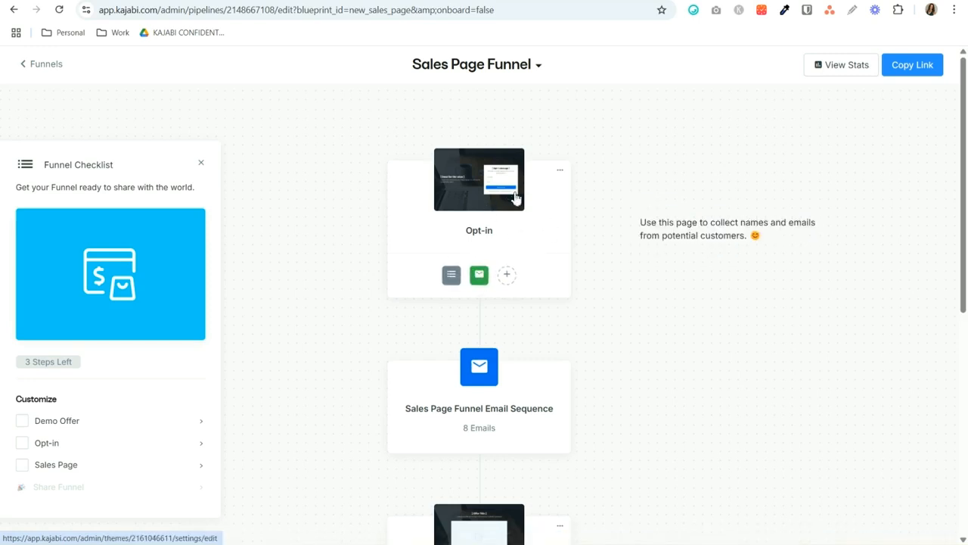
- Open the Sales Page Funnel Email Sequence, review its emails from first to last, and return to the funnel overview
scroll(530, 268, down, 2)
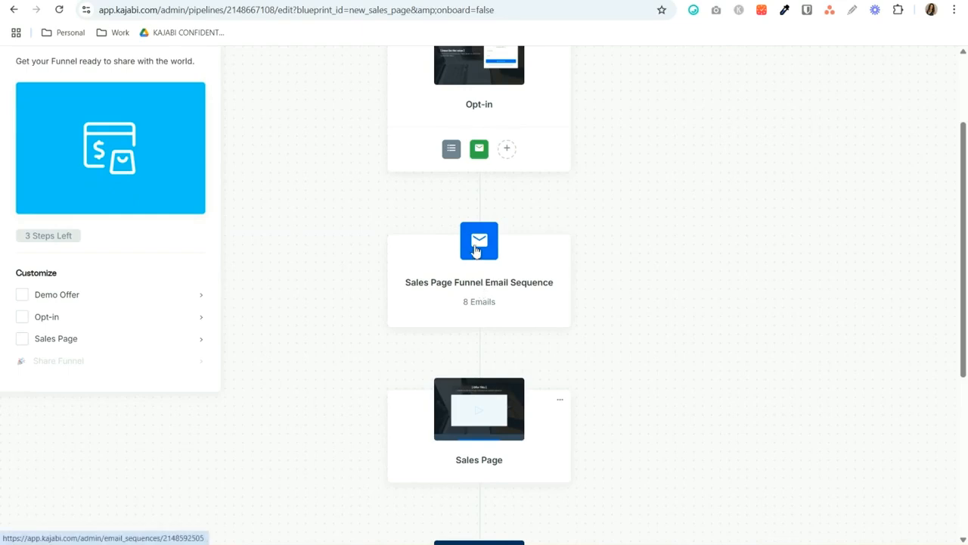
click(476, 250)
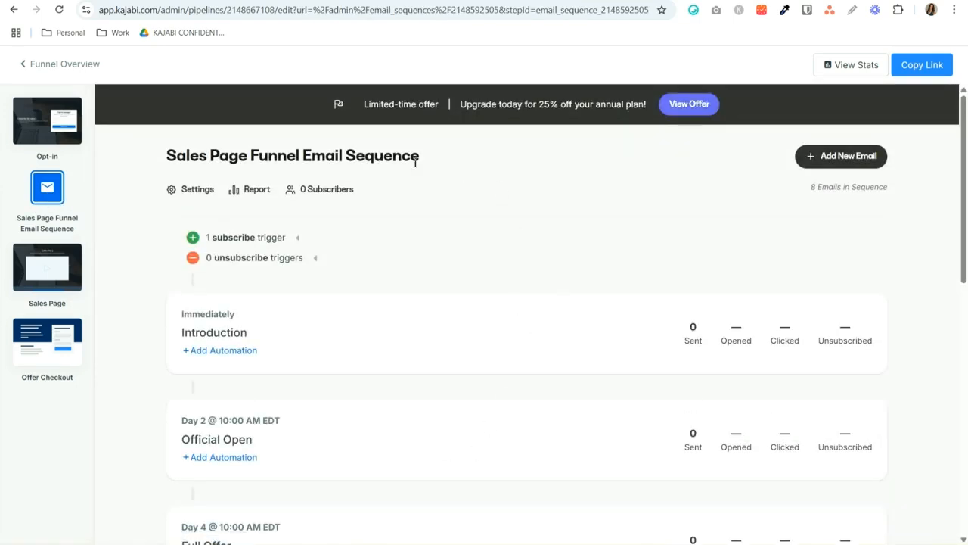
scroll(353, 430, down, 8)
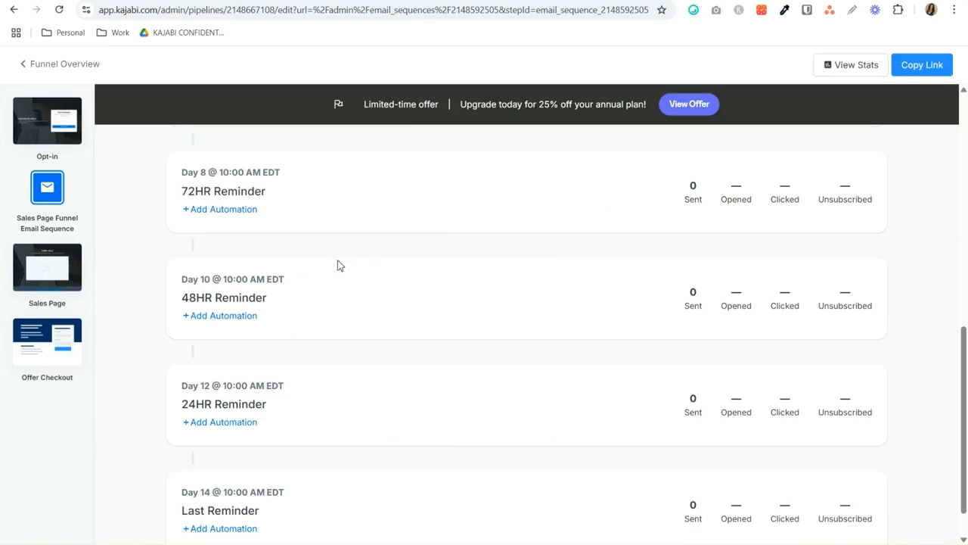
scroll(326, 370, down, 1)
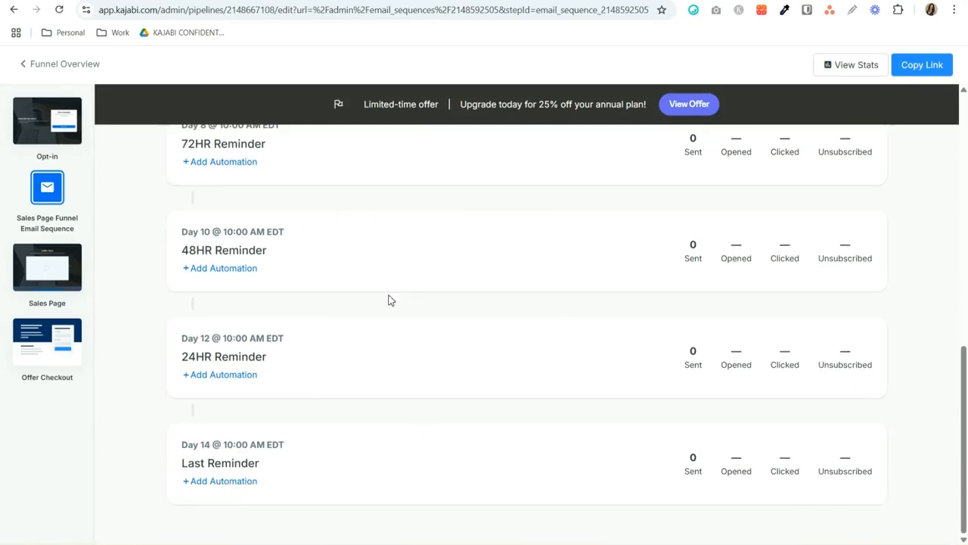
scroll(391, 371, up, 8)
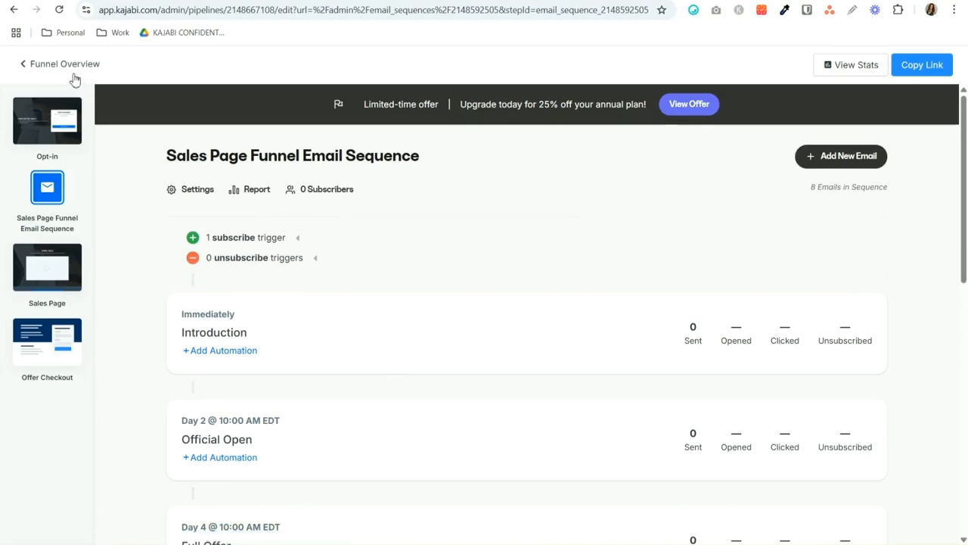
click(48, 65)
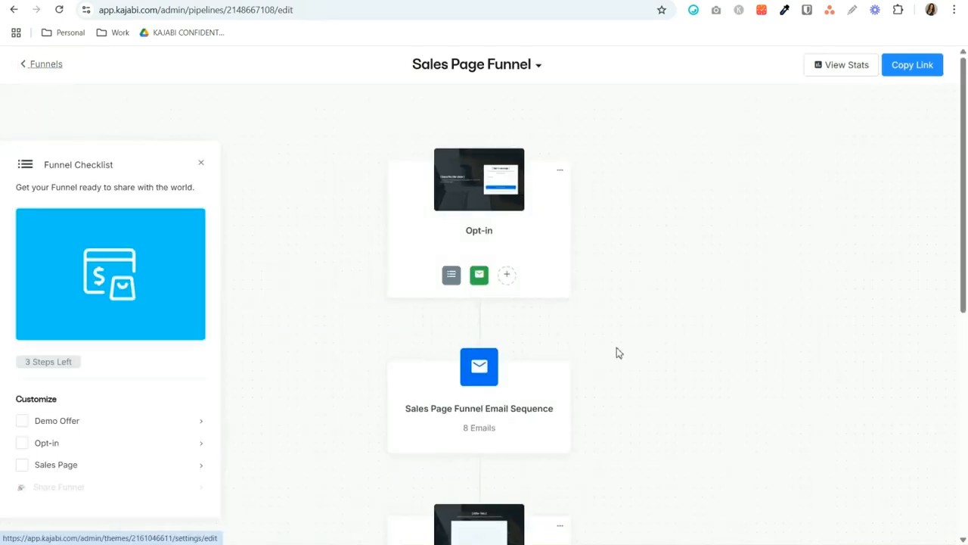
- Open the funnel's Sales Page step in the page editor, view its template, and return to the funnel overview
scroll(620, 352, down, 2)
scroll(622, 352, down, 1)
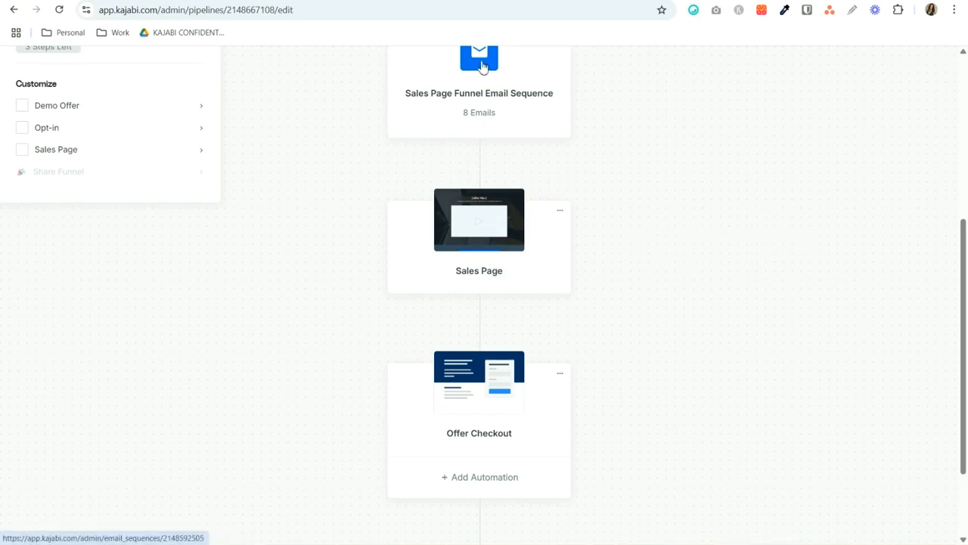
mouse_move(479, 231)
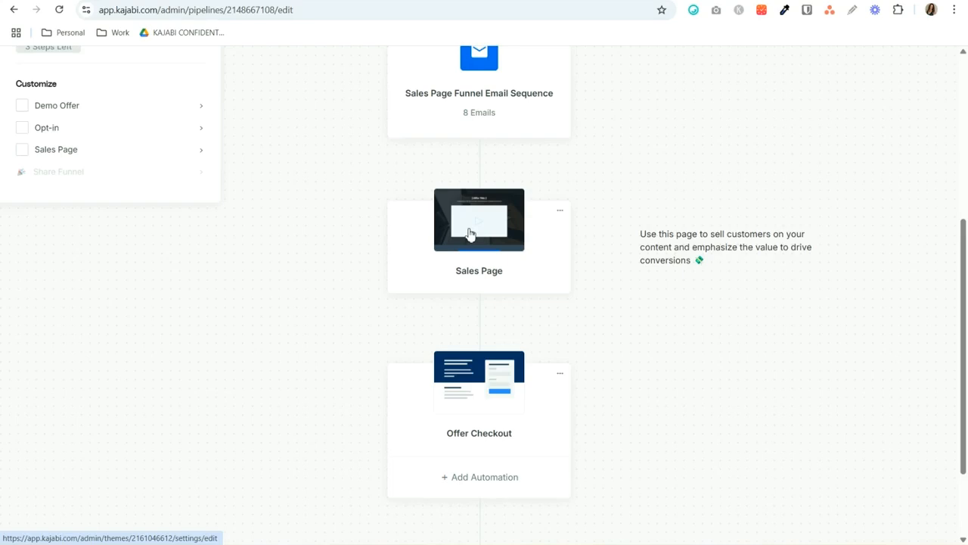
click(469, 235)
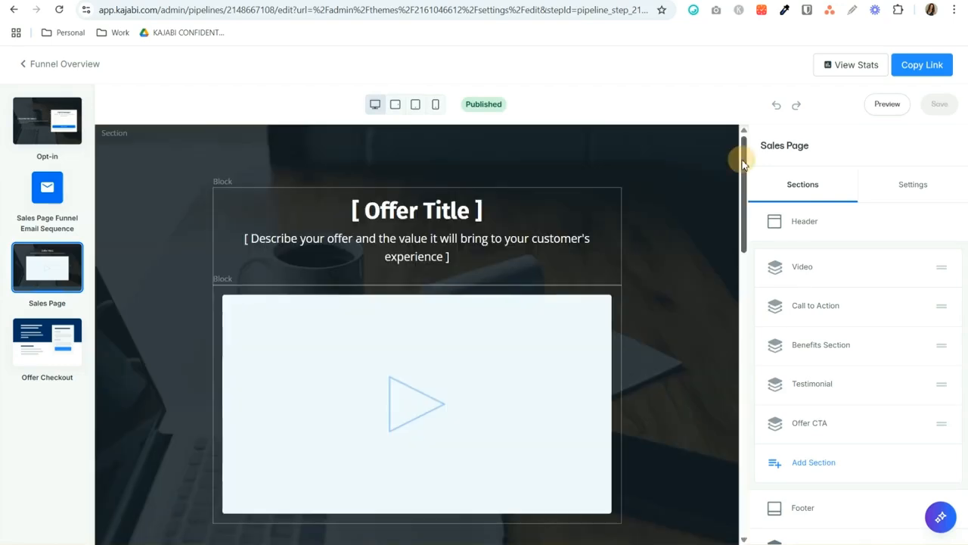
drag(741, 152, 718, 116)
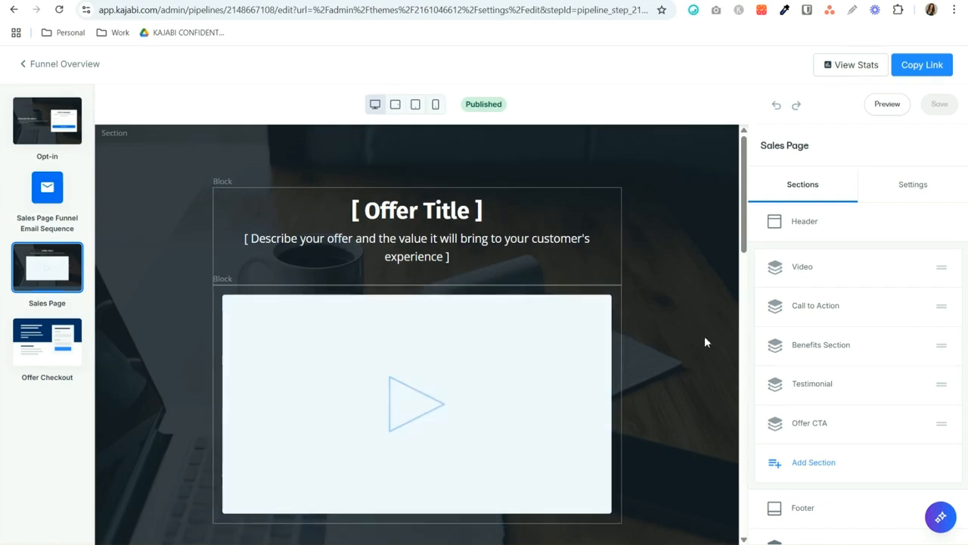
click(36, 66)
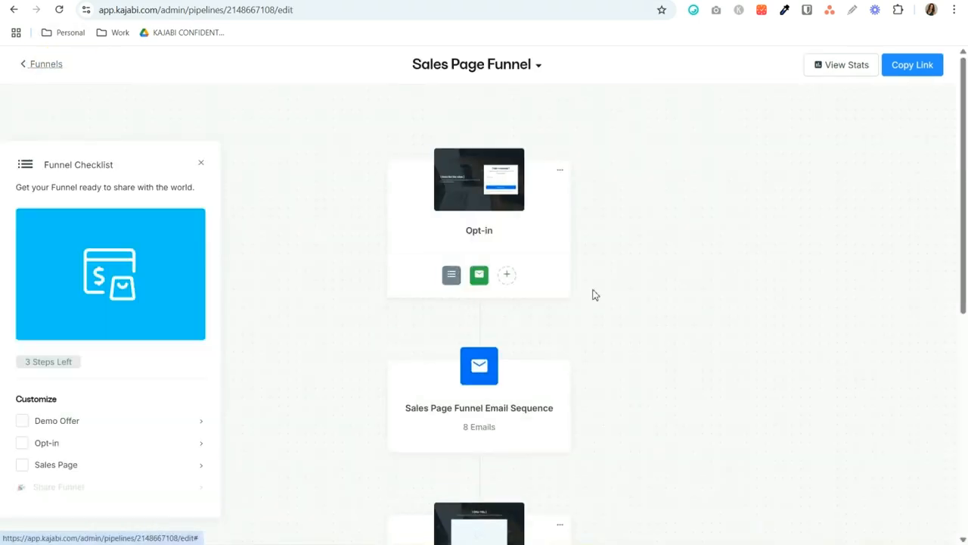
- Review the Demo Offer's details from the funnel's Offer Checkout step and open its checkout page editor
scroll(763, 467, down, 4)
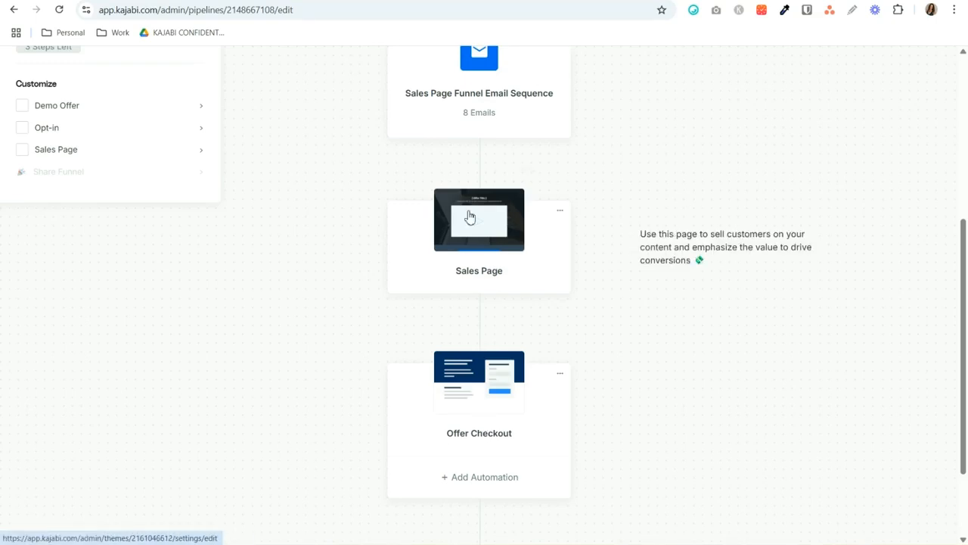
click(469, 409)
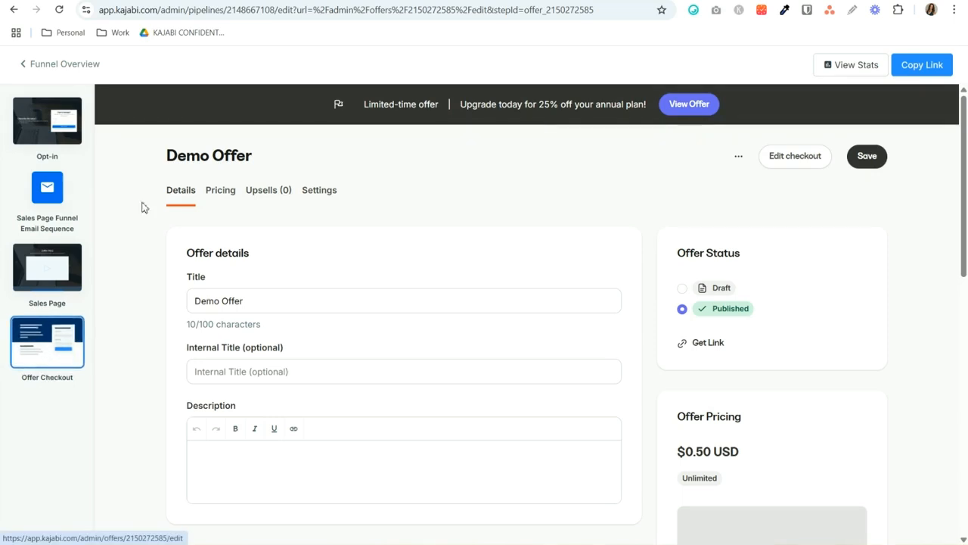
scroll(666, 363, down, 3)
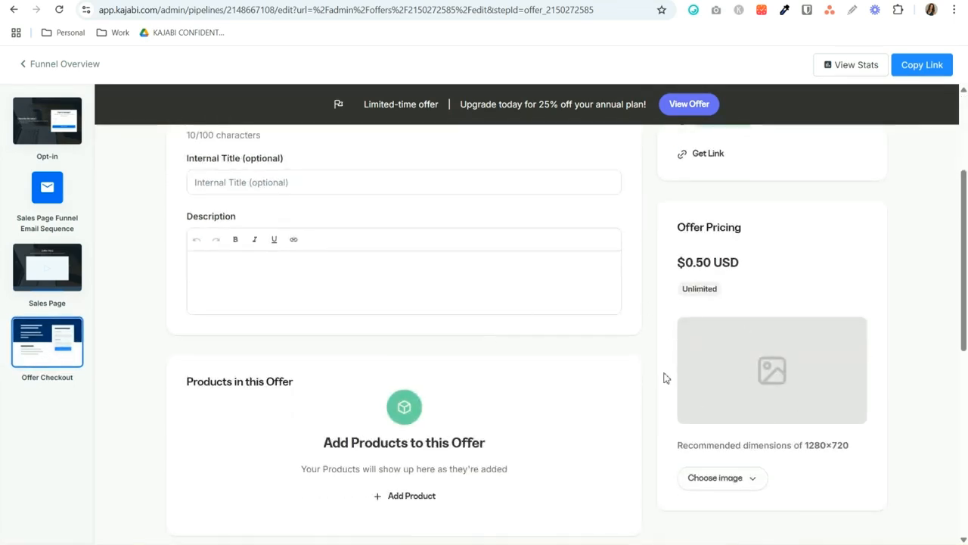
scroll(663, 379, up, 3)
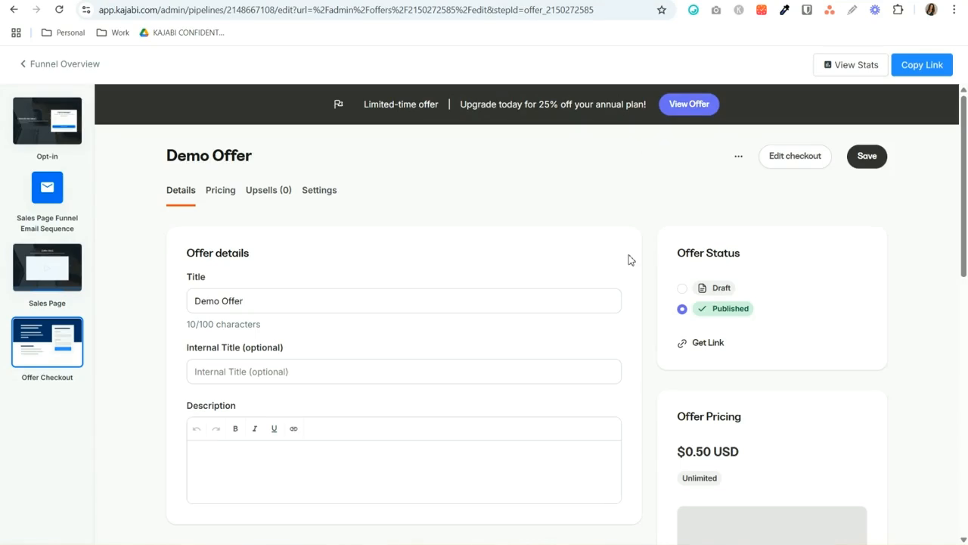
scroll(630, 260, down, 1)
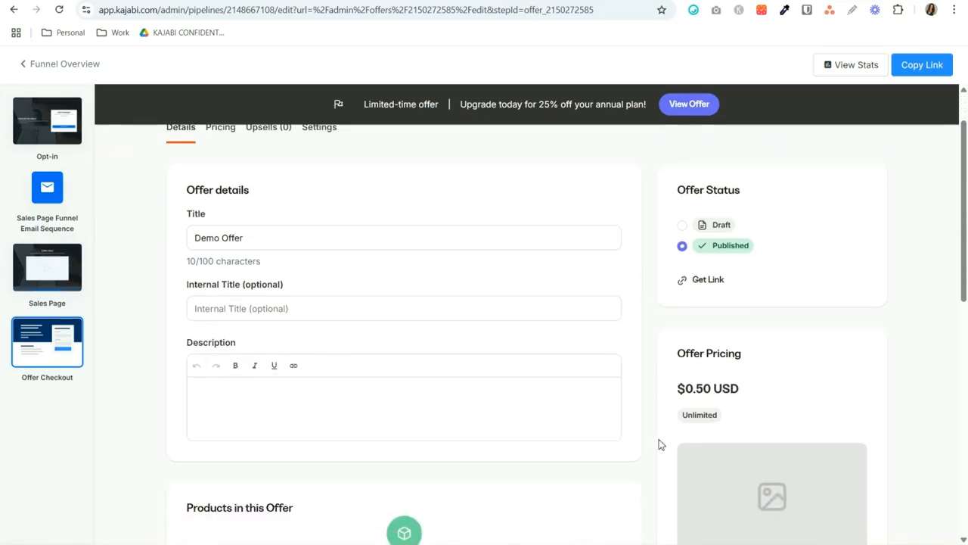
scroll(749, 401, down, 4)
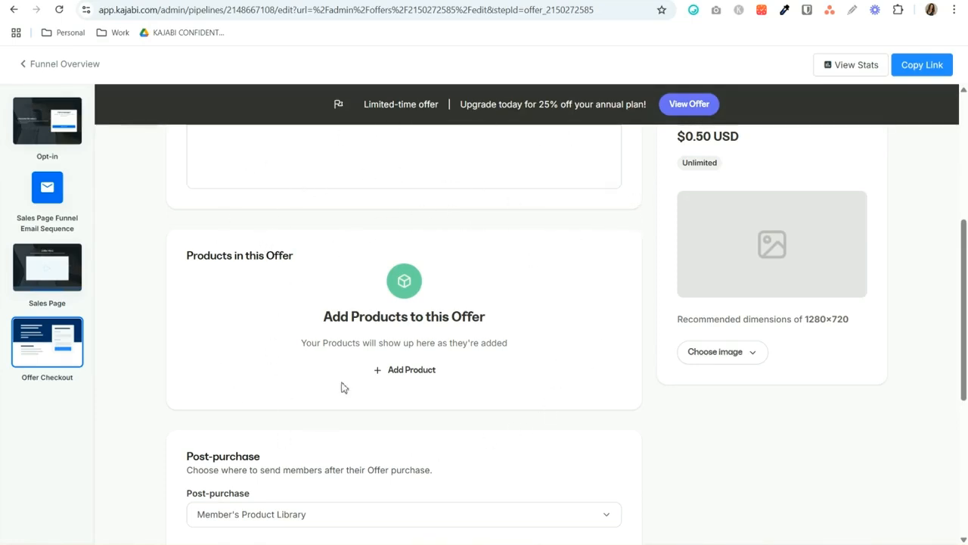
scroll(424, 287, up, 5)
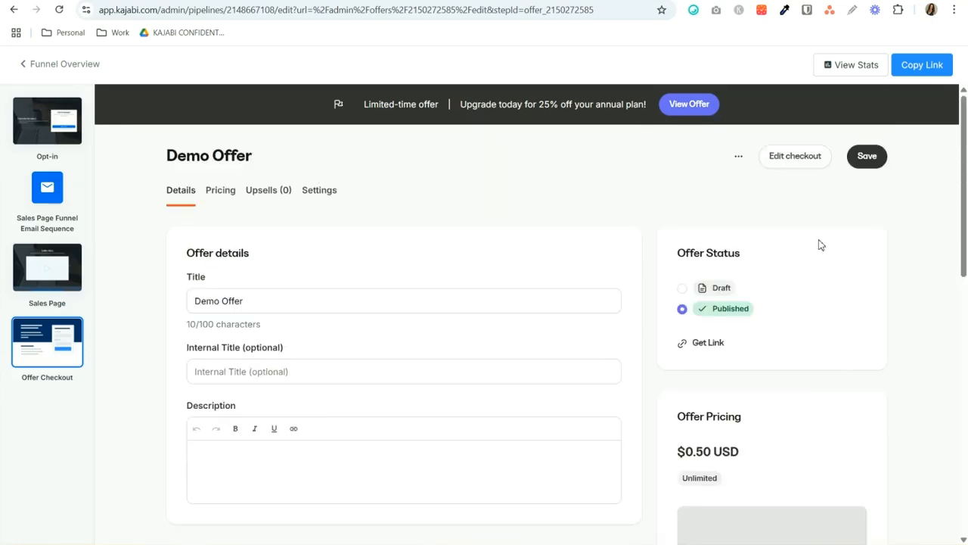
click(817, 165)
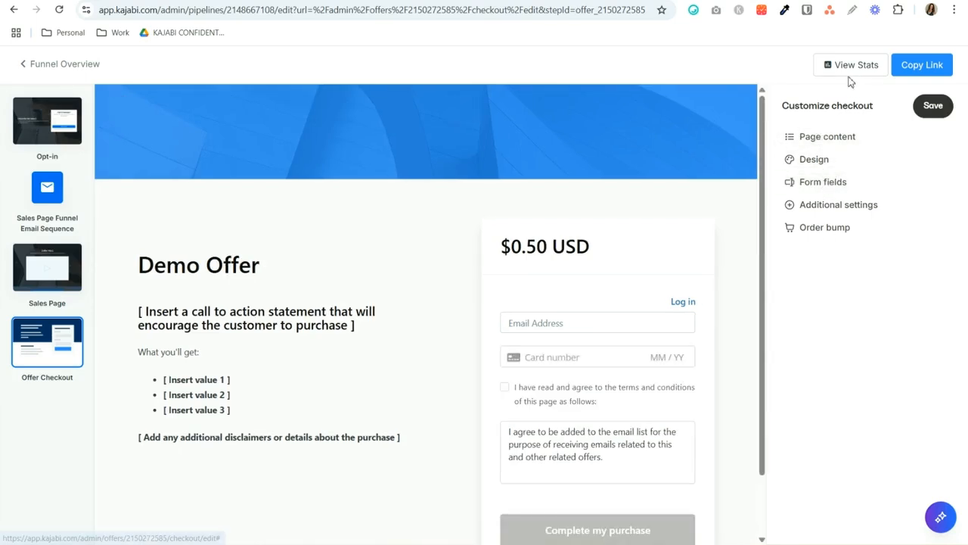
scroll(578, 315, down, 1)
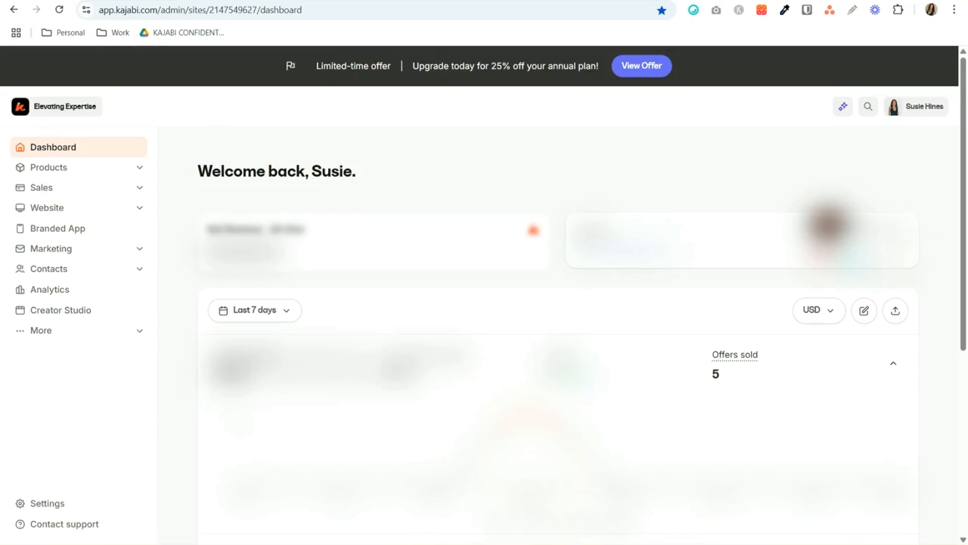
- Switch to the live template home page and browse its sections from the header down and back
click(220, 0)
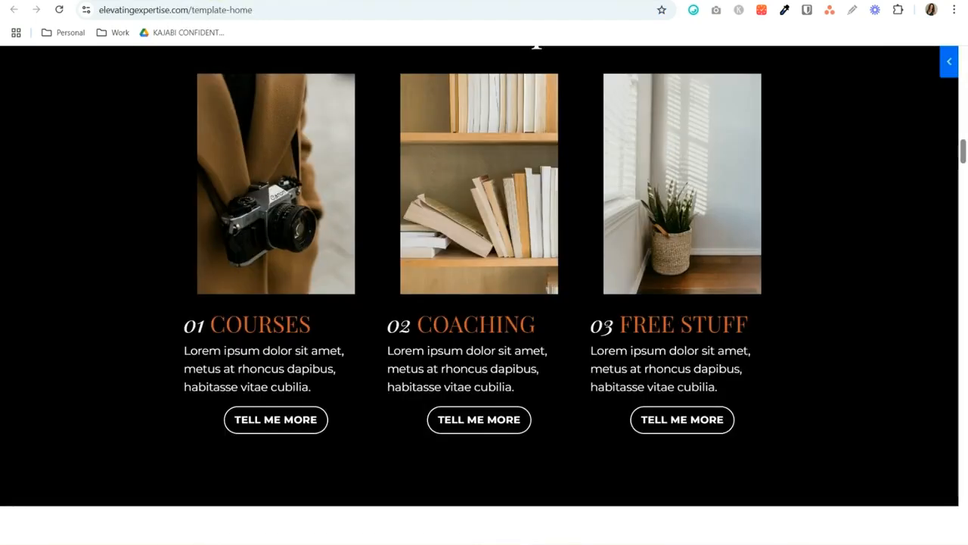
drag(964, 151, 965, 86)
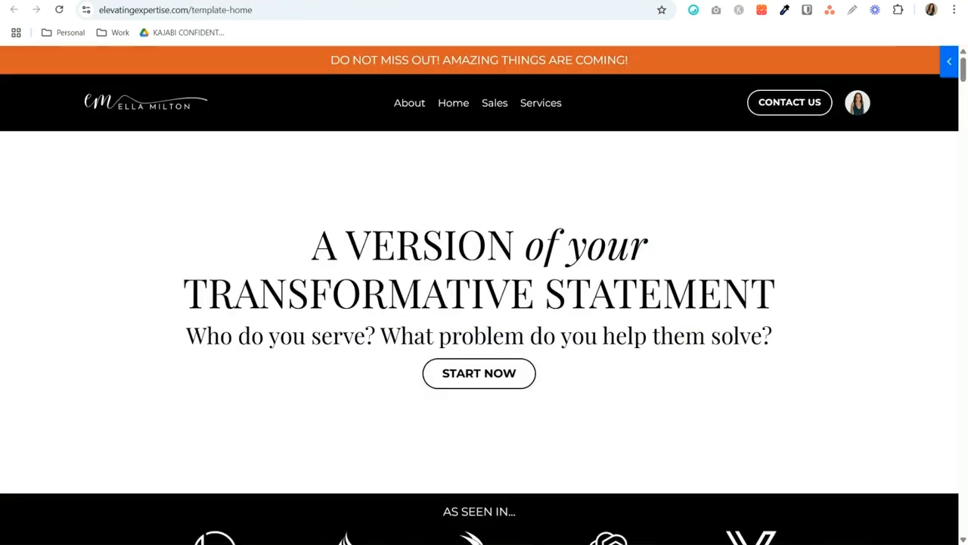
scroll(749, 359, down, 8)
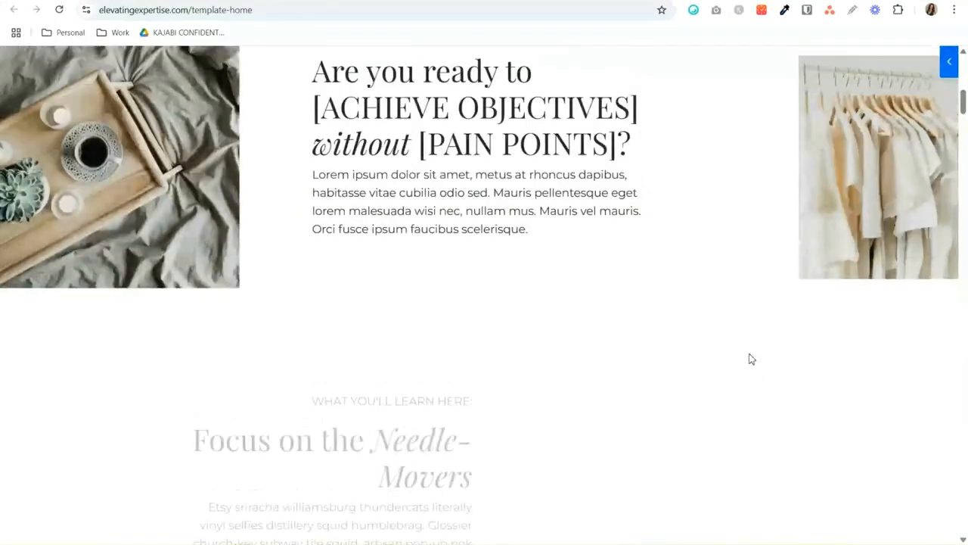
scroll(749, 363, up, 9)
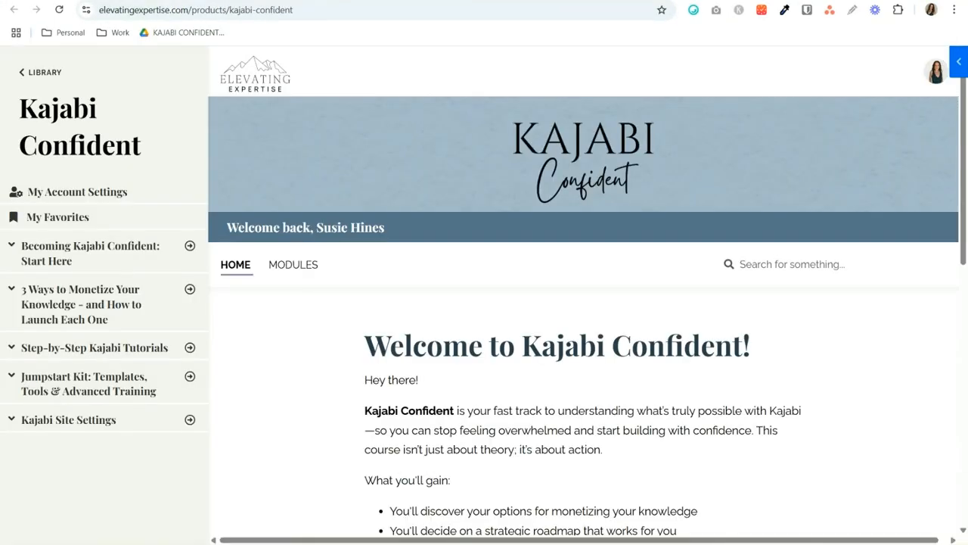
- View the modules of the Kajabi Confident course
click(309, 267)
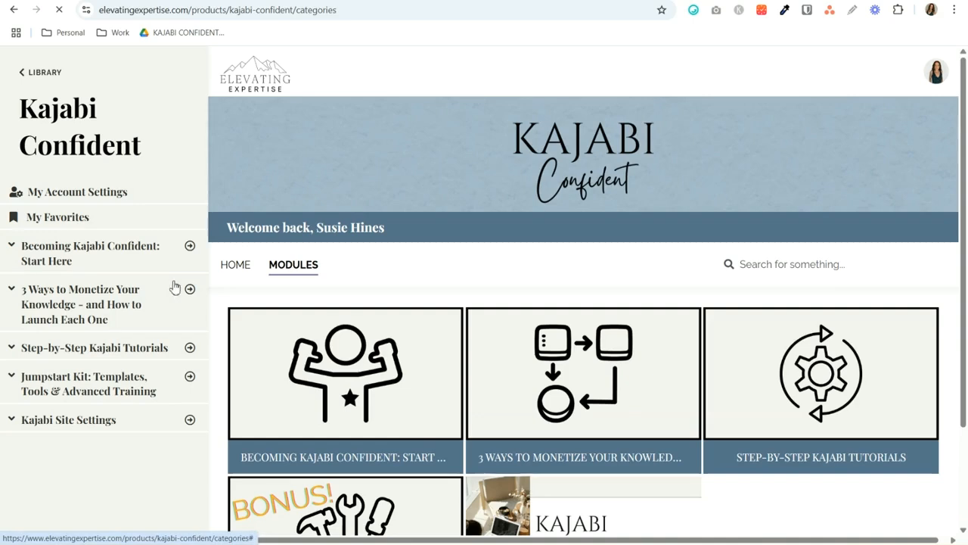
- View the lessons of the 3 Ways to Monetize Your Knowledge module, and open the Step-by-Step Kajabi Tutorials module
scroll(447, 321, down, 2)
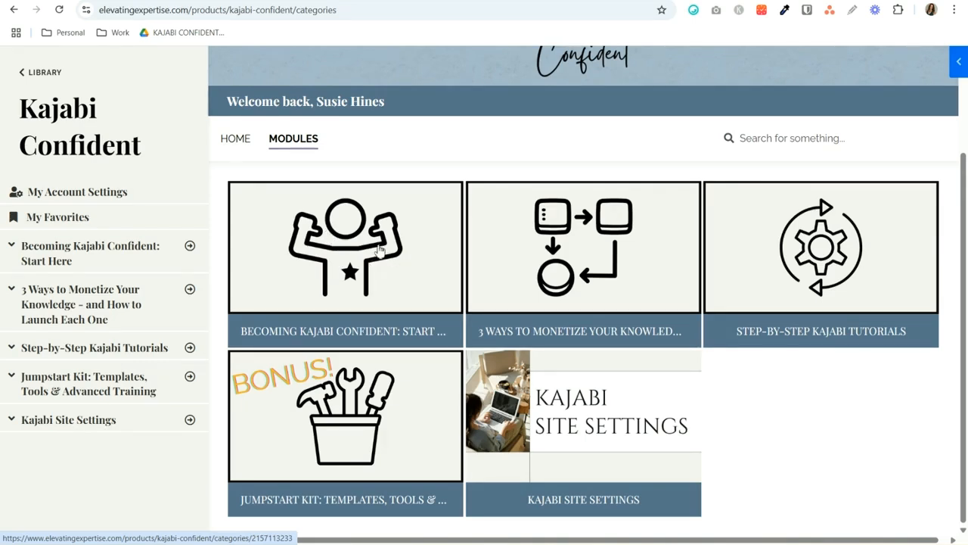
click(660, 241)
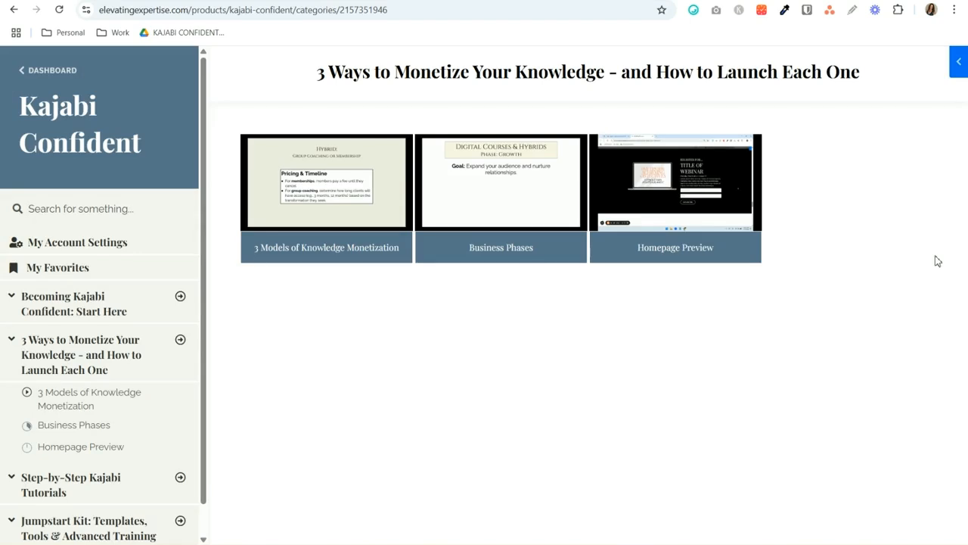
scroll(174, 454, down, 1)
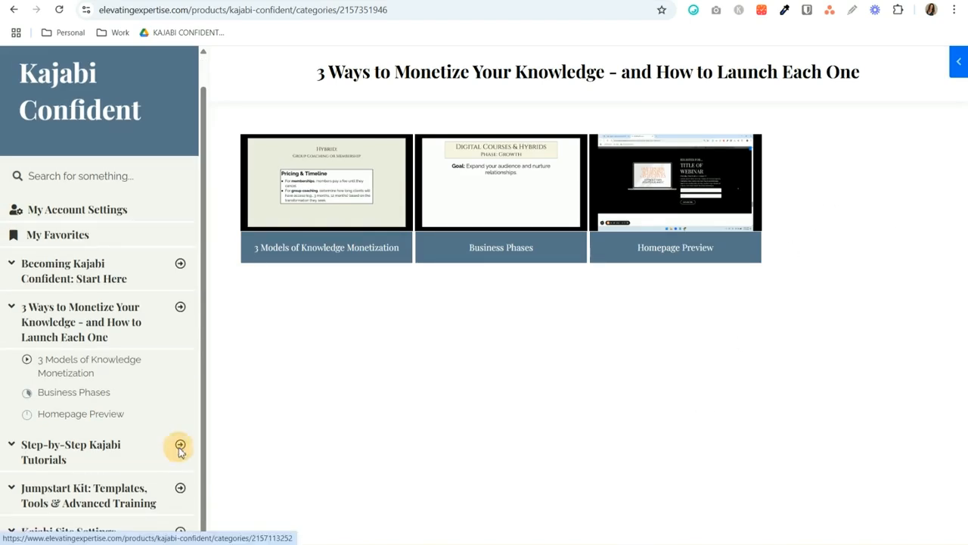
click(179, 447)
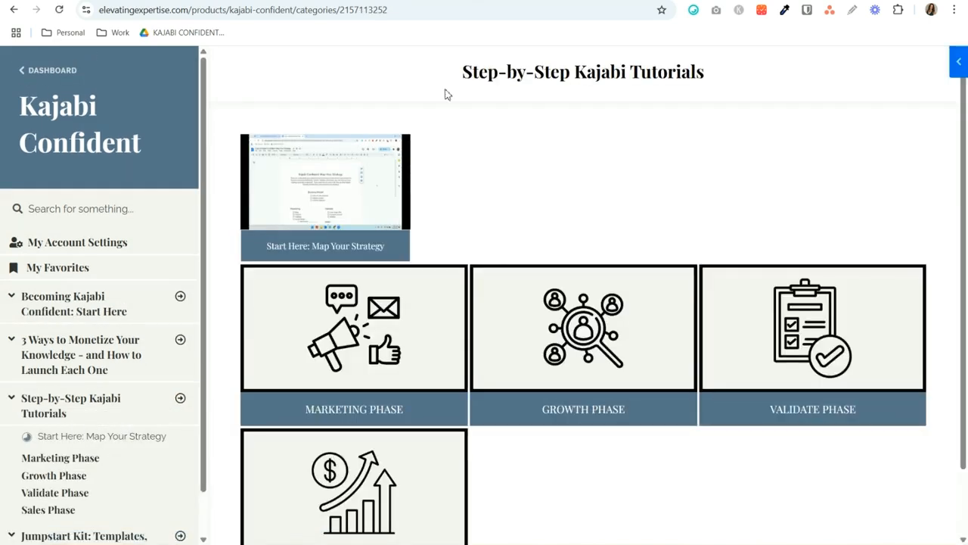
- View the Growth Phase and Validate Phase lessons within the Step-by-Step Kajabi Tutorials module
scroll(657, 168, down, 1)
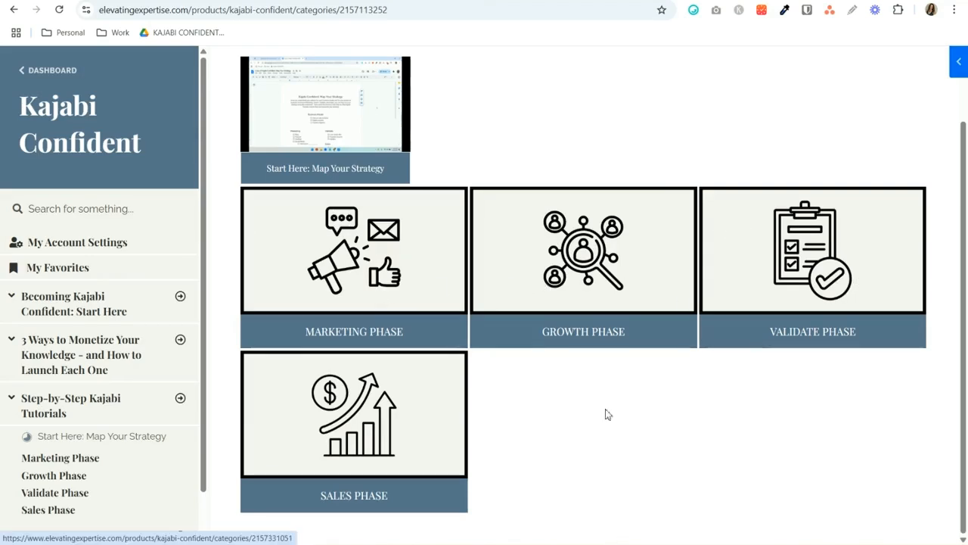
click(575, 286)
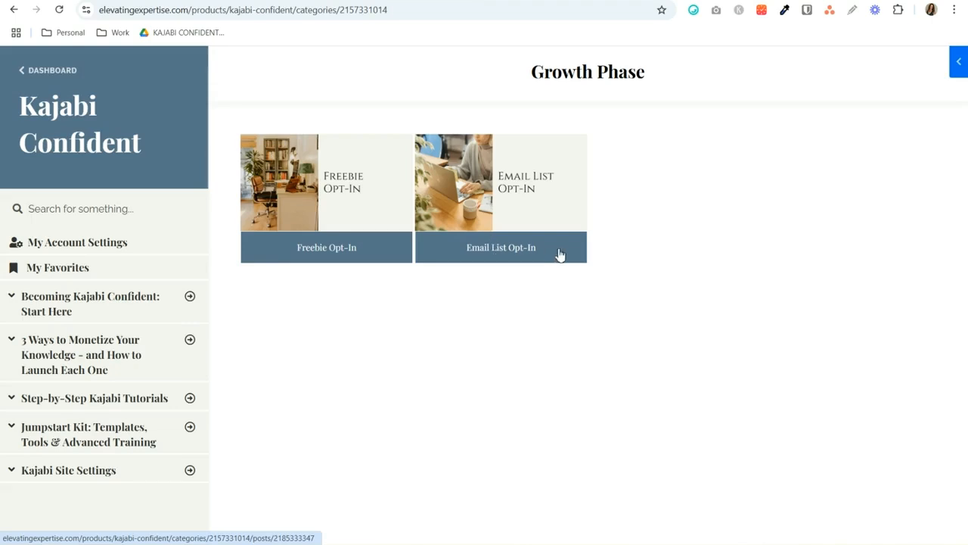
key(alt+Left)
scroll(761, 497, down, 2)
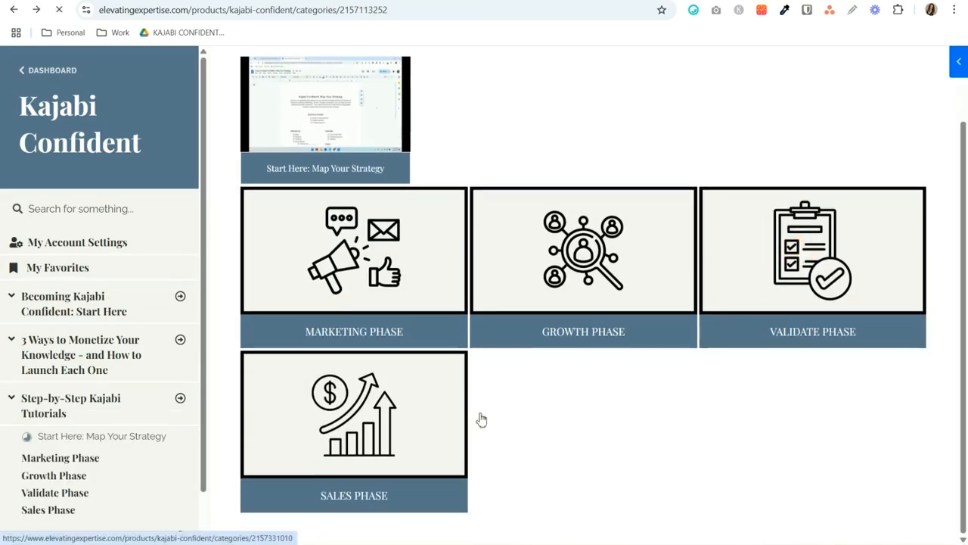
click(733, 345)
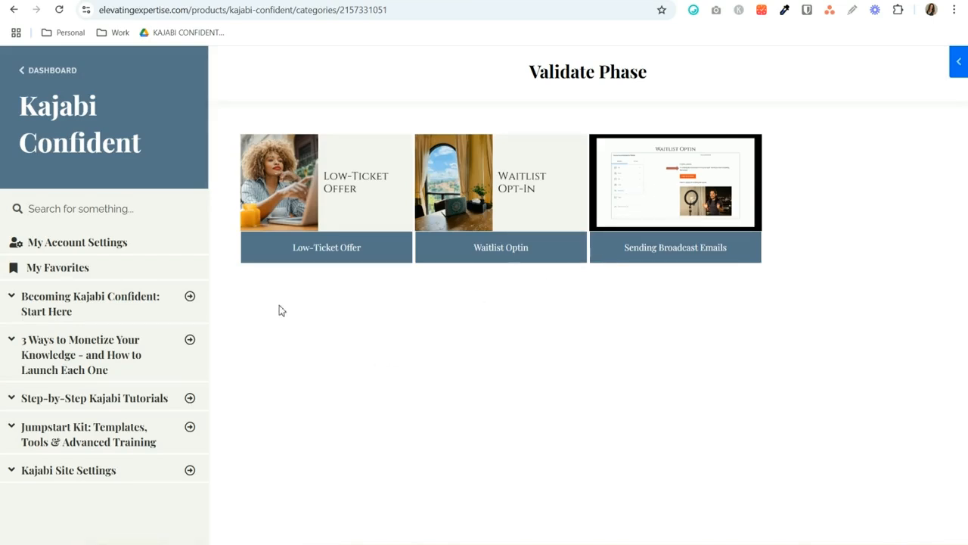
- Open the Jumpstart Kit: Templates, Tools & Advanced Training module and view its Editing the Homepage lessons
click(105, 435)
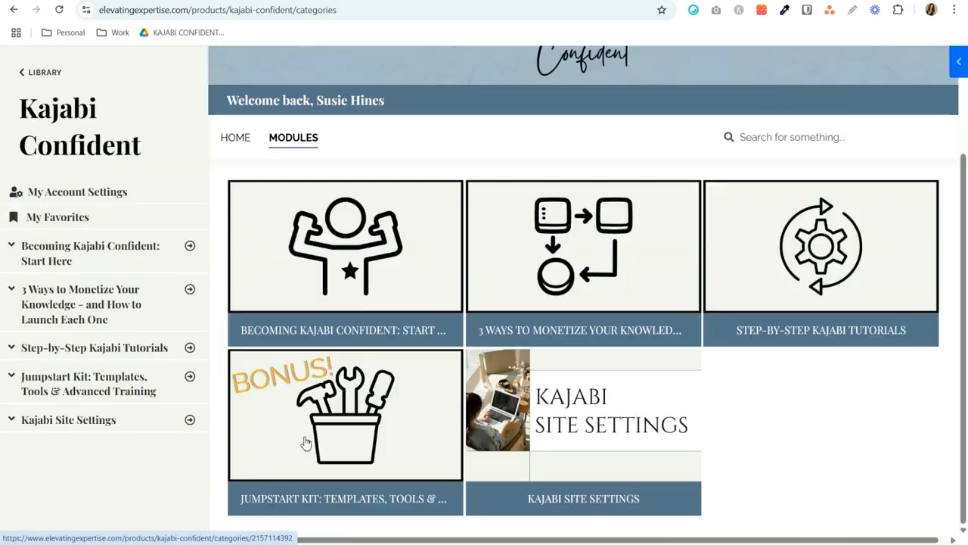
click(354, 414)
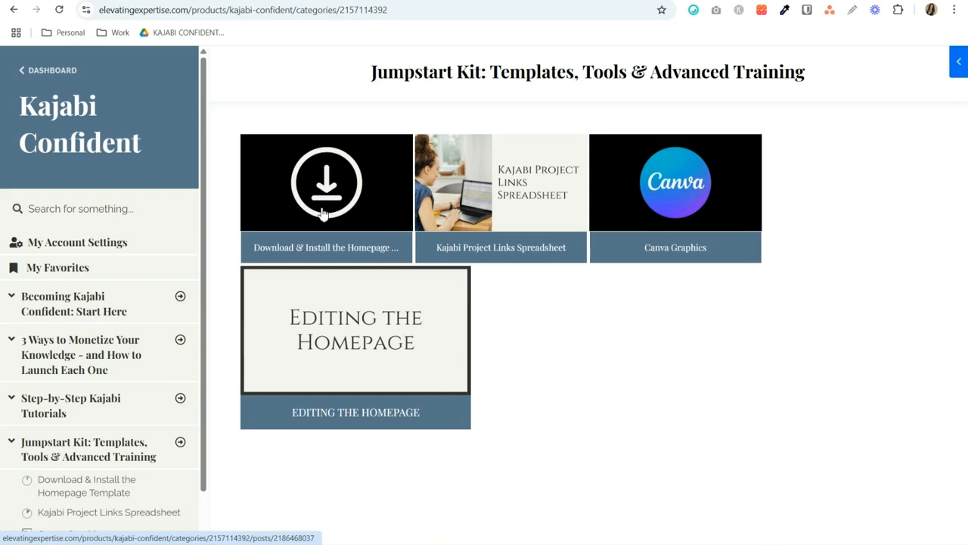
click(420, 361)
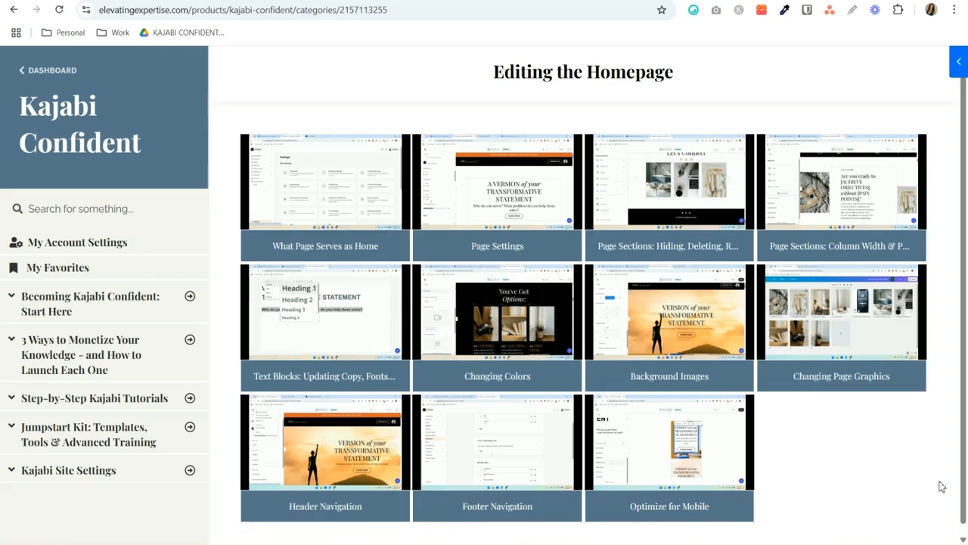
- Return to the Kajabi Confident course dashboard and browse its welcome page down and back to the header
click(49, 69)
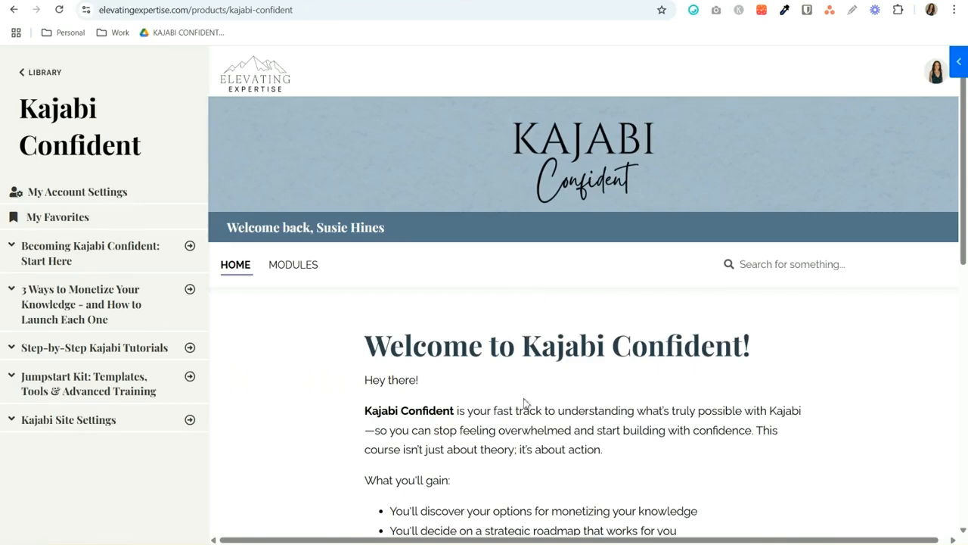
scroll(939, 389, down, 3)
scroll(932, 386, up, 3)
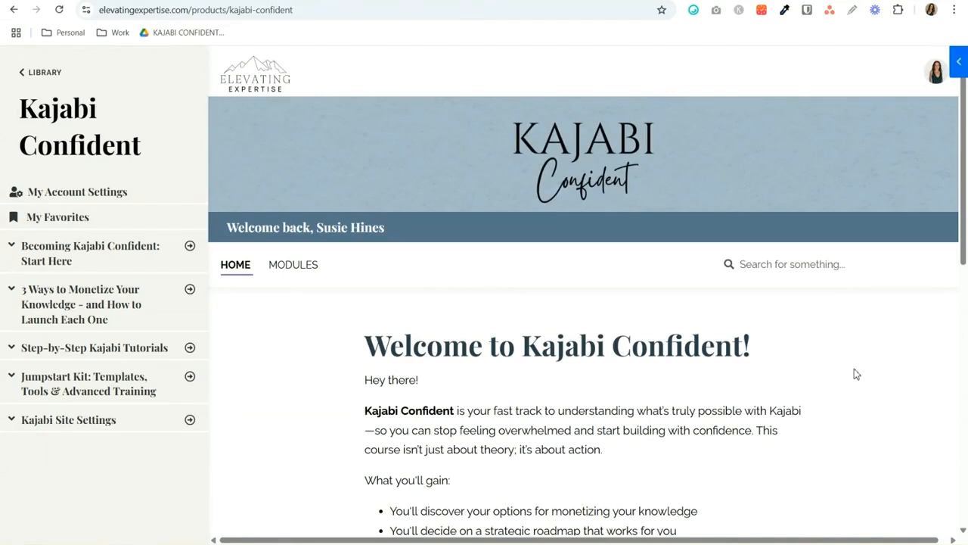